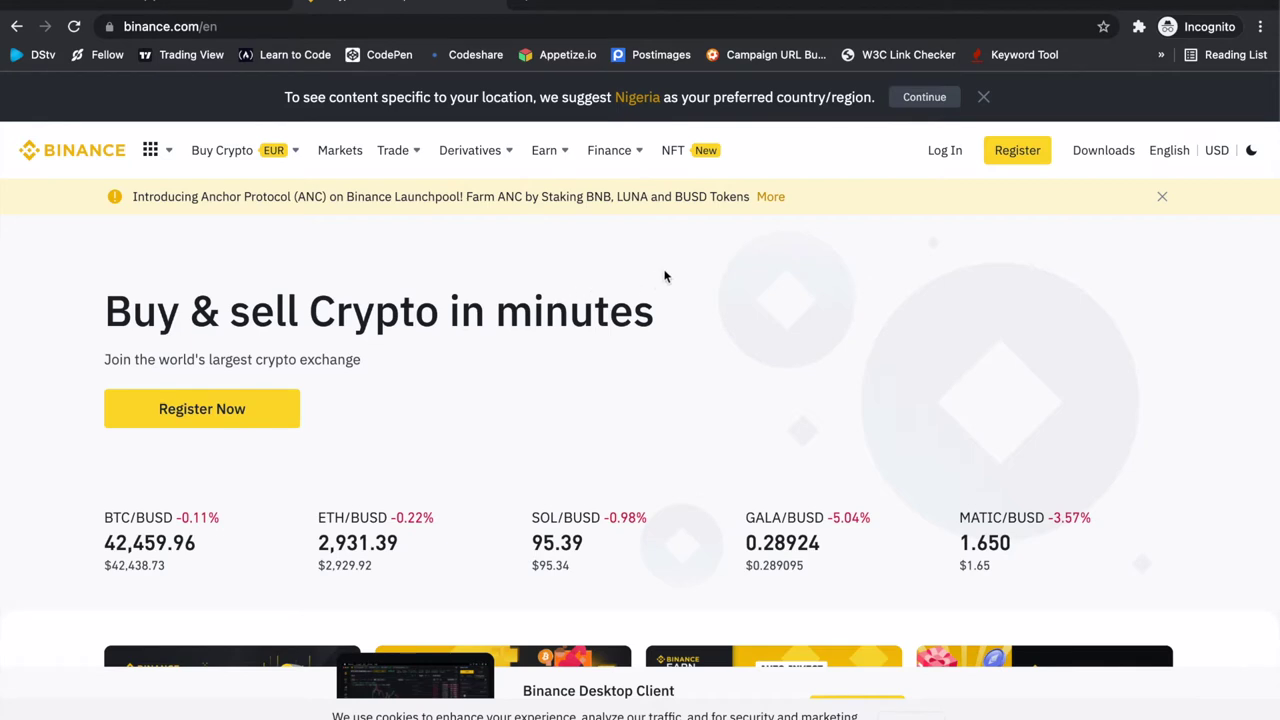
# Step: Switch Binance to dark theme and start registering a new account
pyautogui.click(1250, 151)
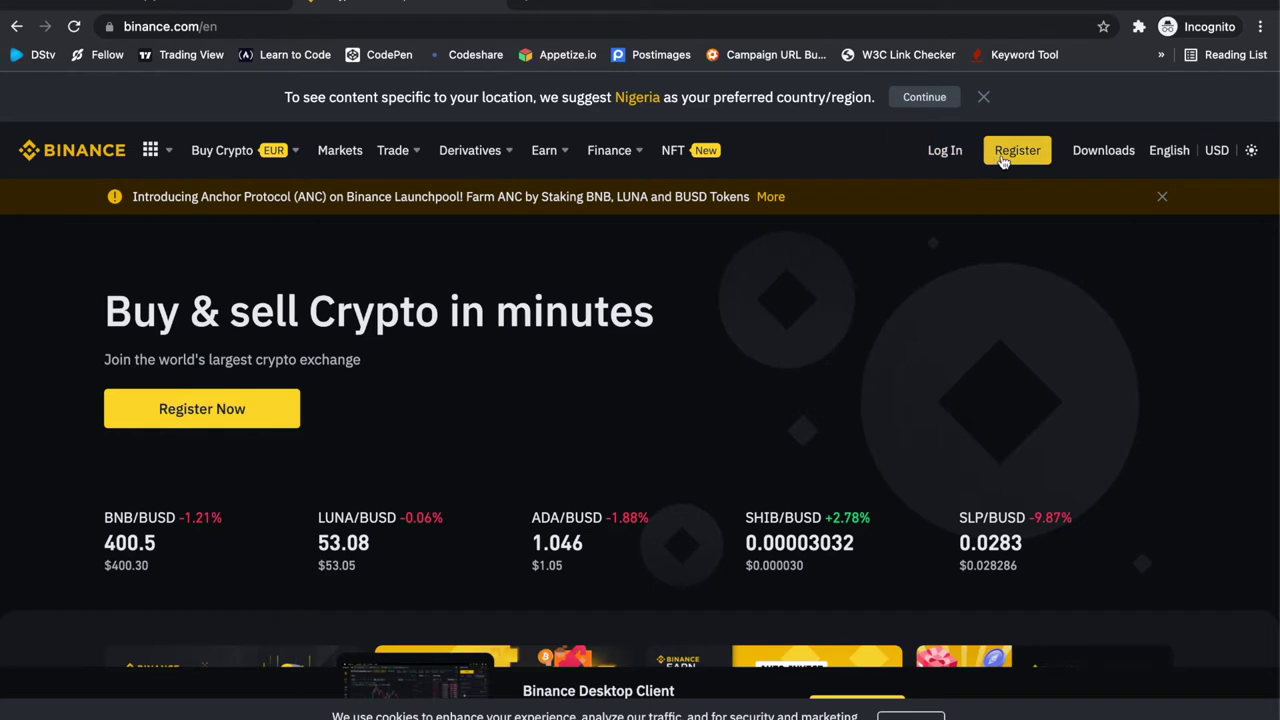
pyautogui.click(1003, 162)
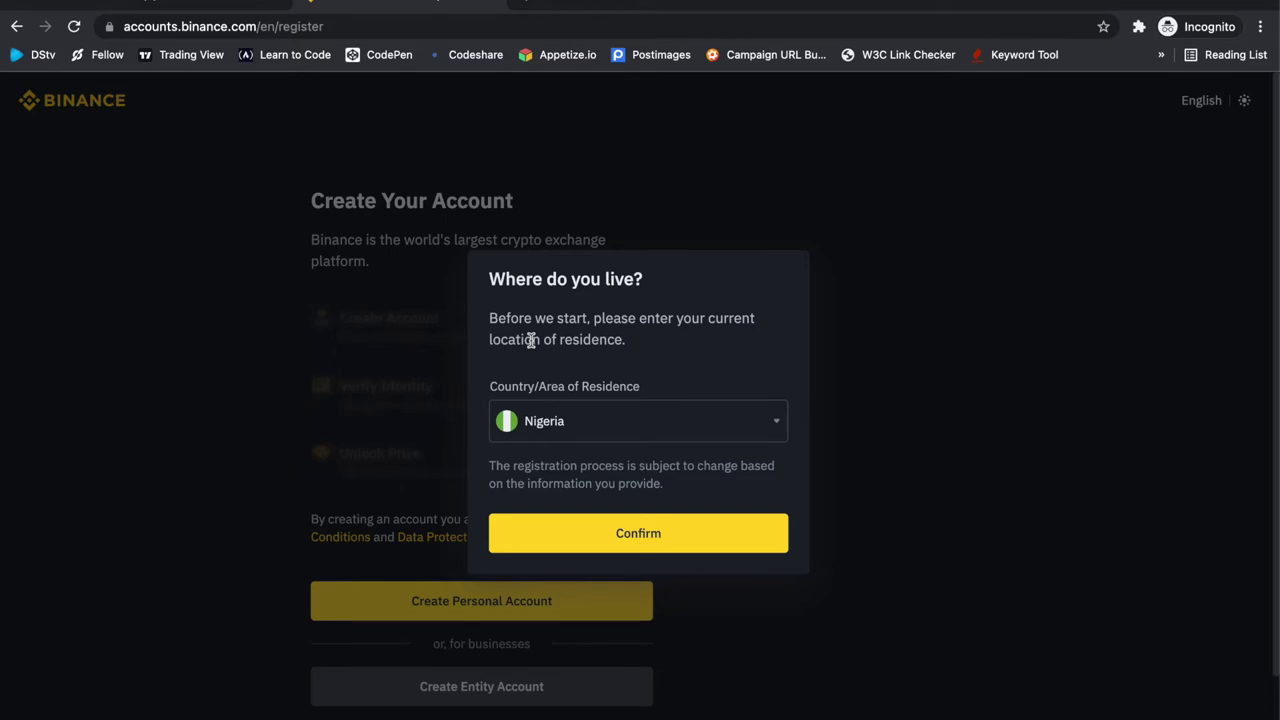
# Step: Confirm Nigeria as the country of residence and choose a personal account
pyautogui.click(640, 545)
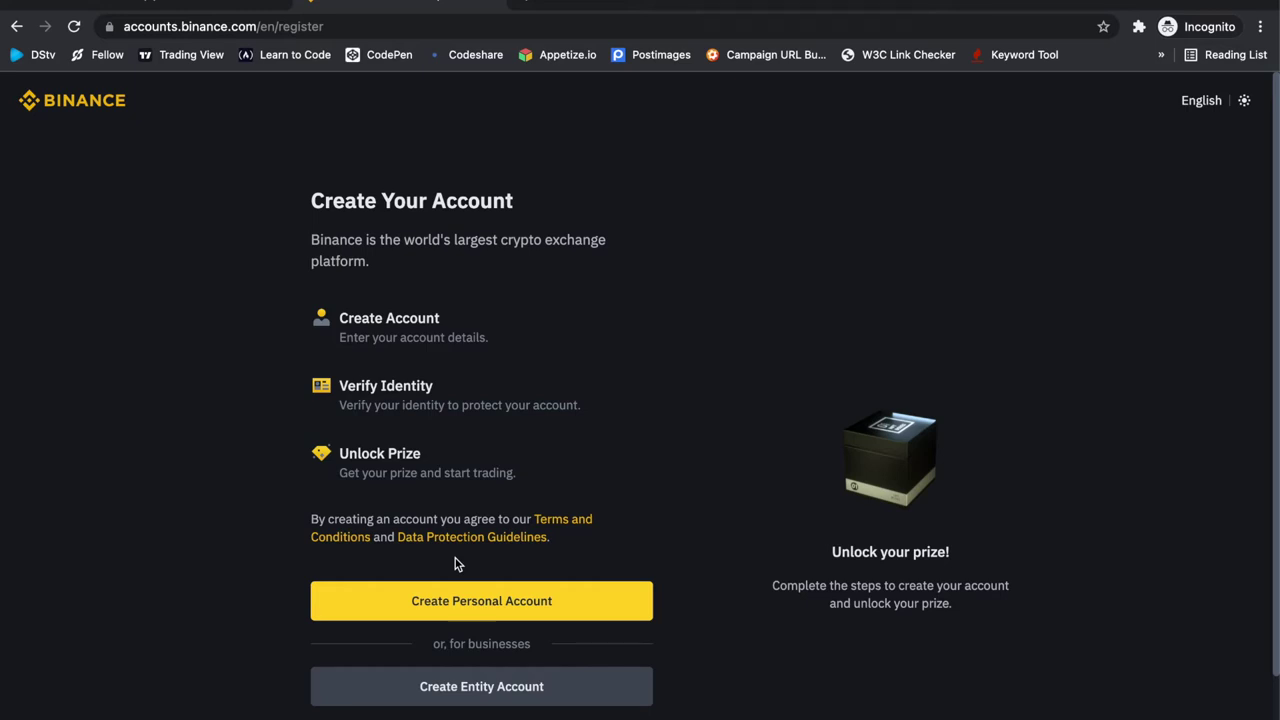
pyautogui.click(470, 606)
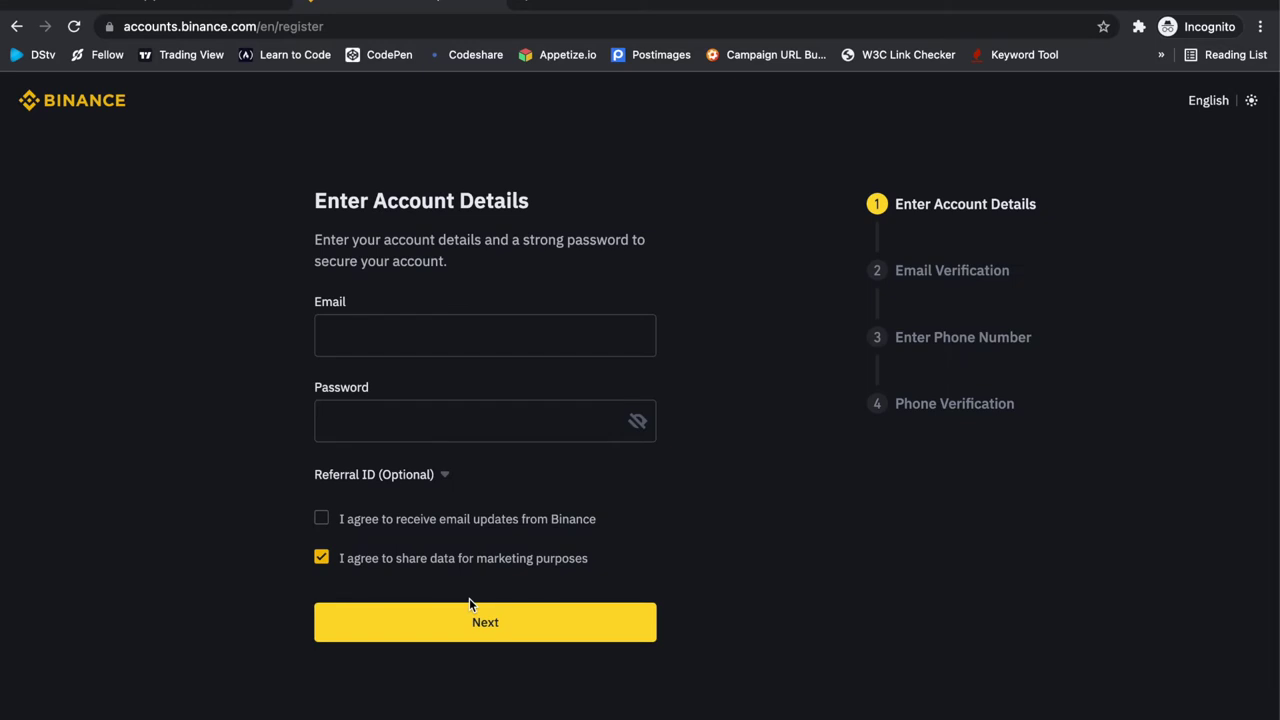
# Step: Enter the sign-up email and a strong password, accept email updates, and submit
pyautogui.click(494, 335)
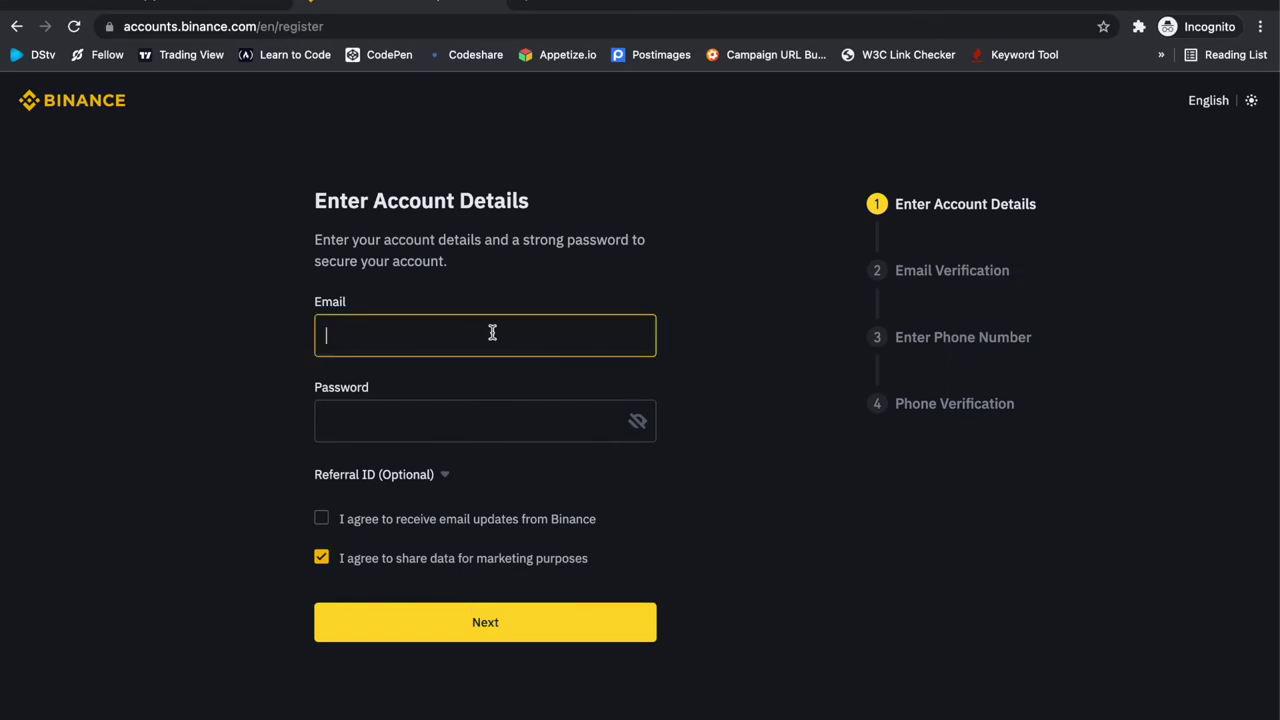
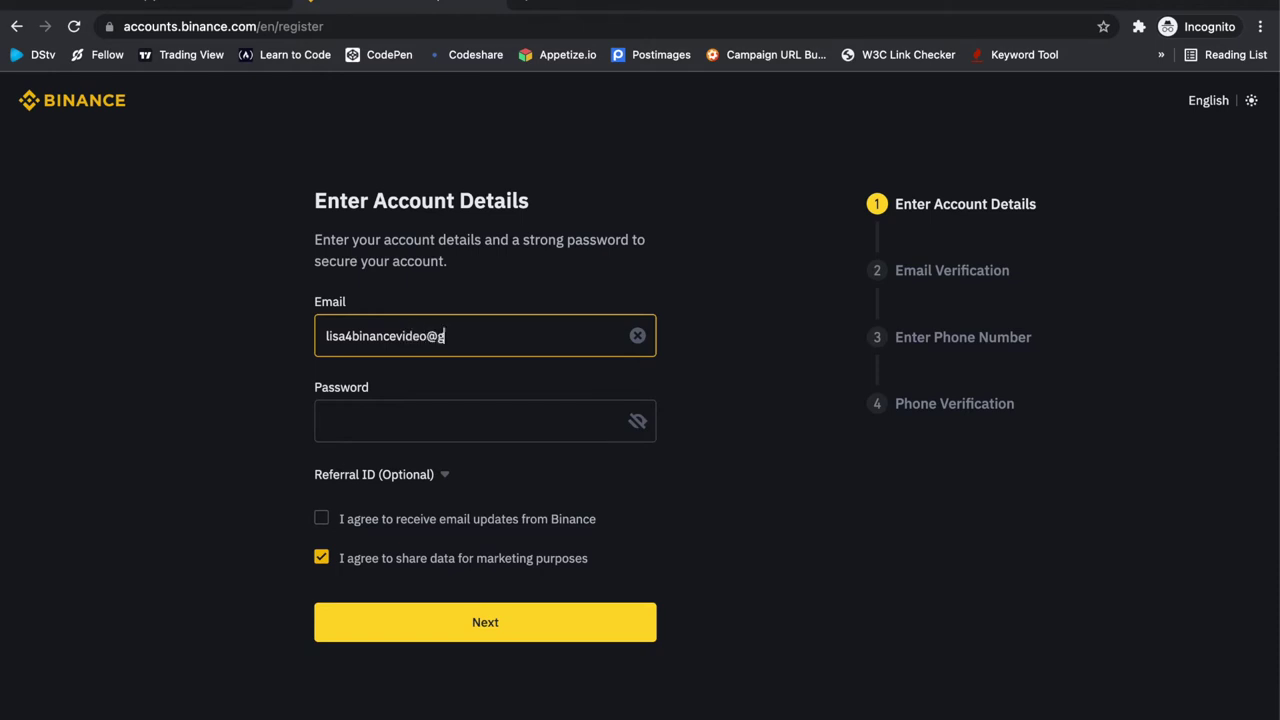
pyautogui.click(485, 421)
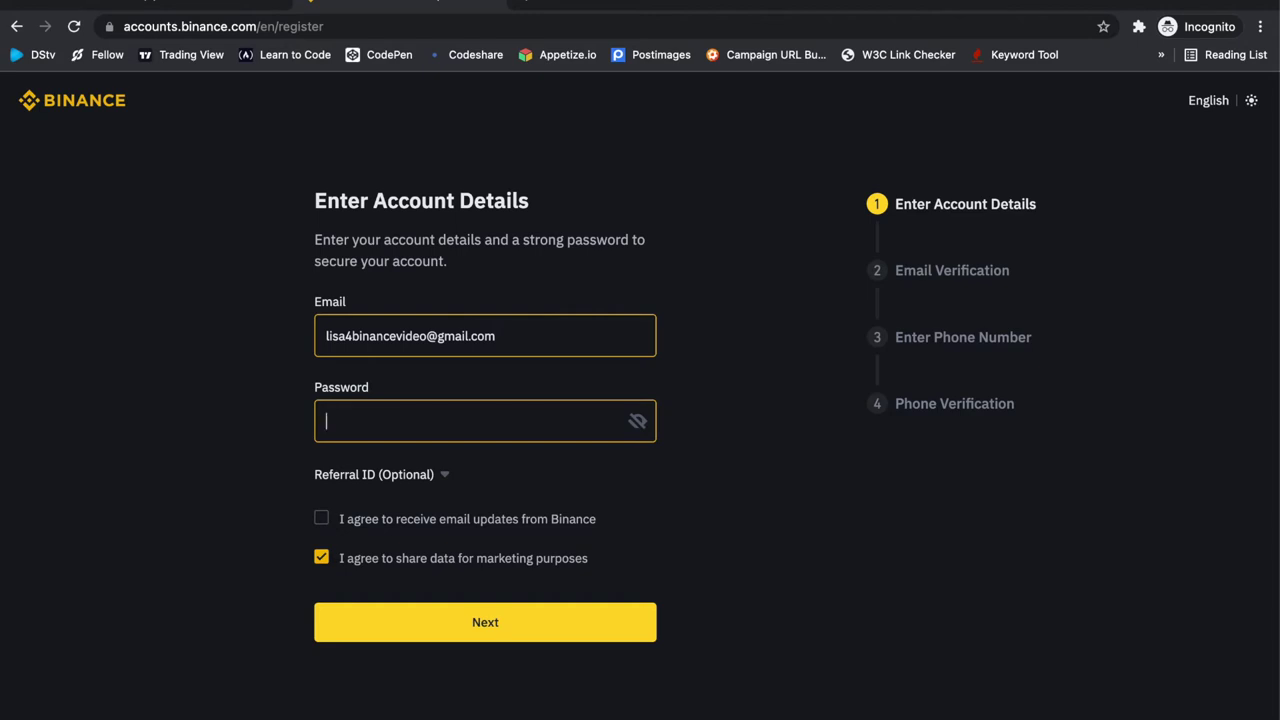
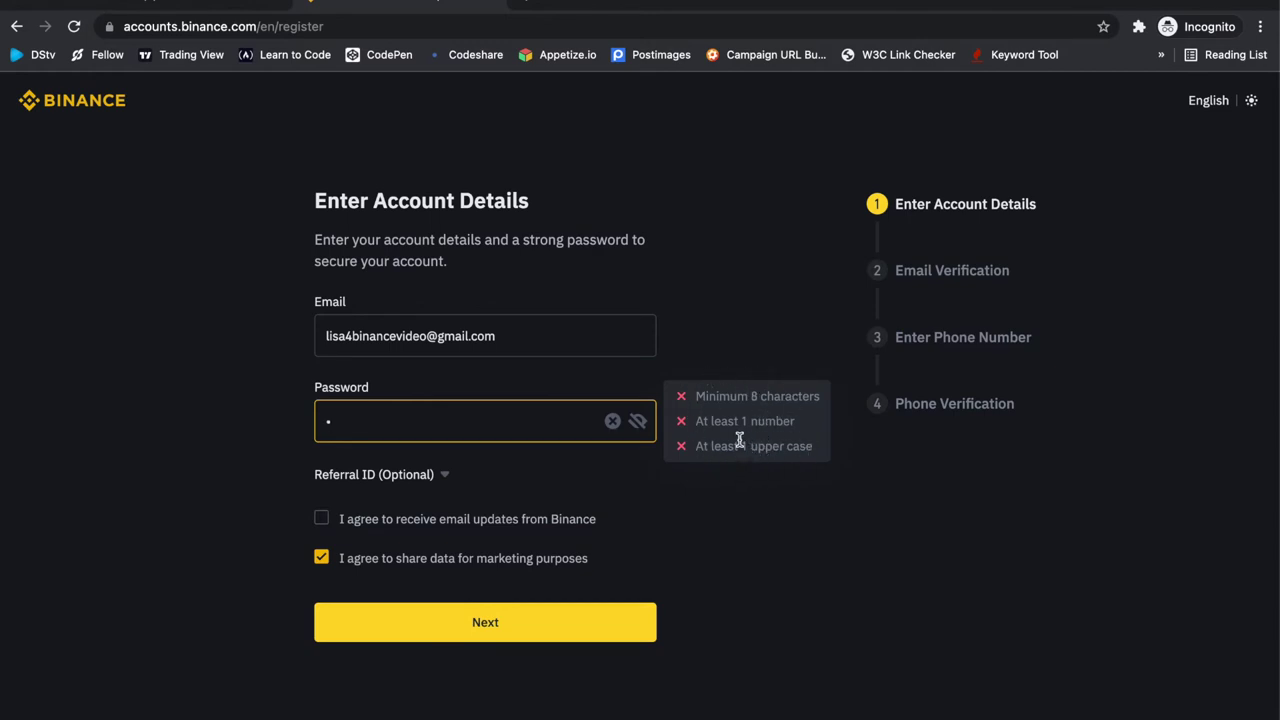
pyautogui.click(322, 522)
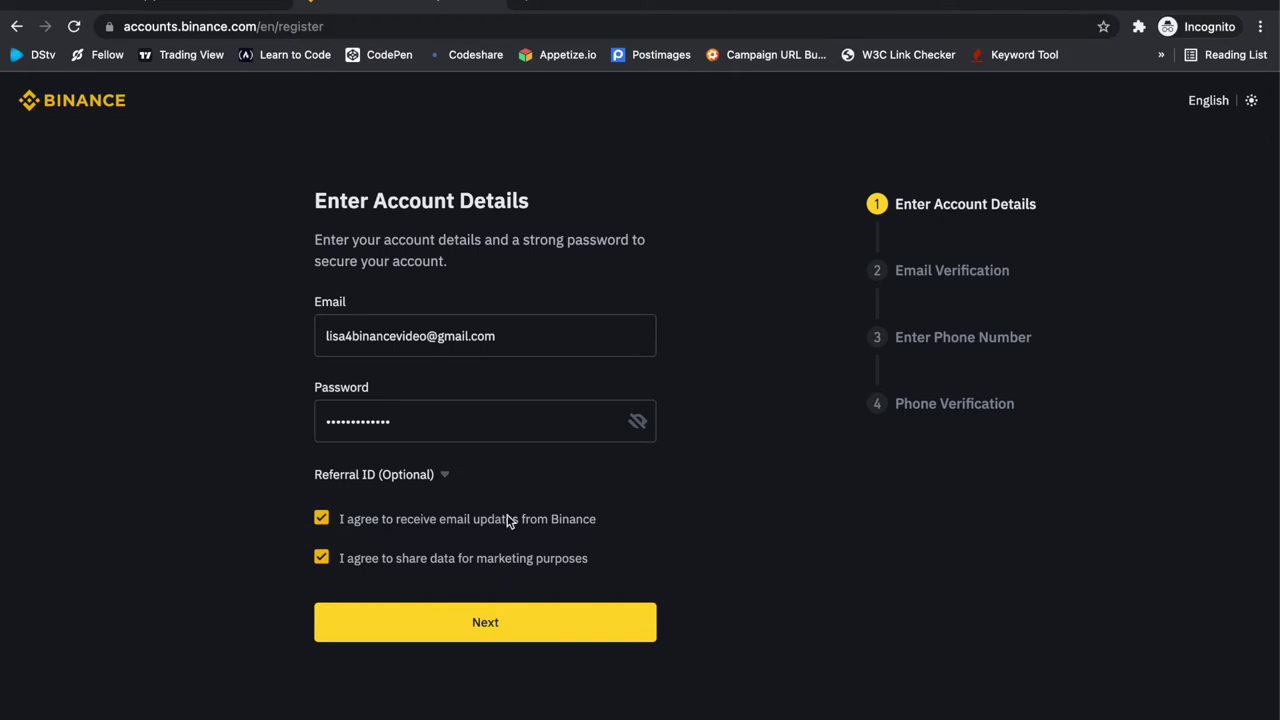
pyautogui.click(491, 624)
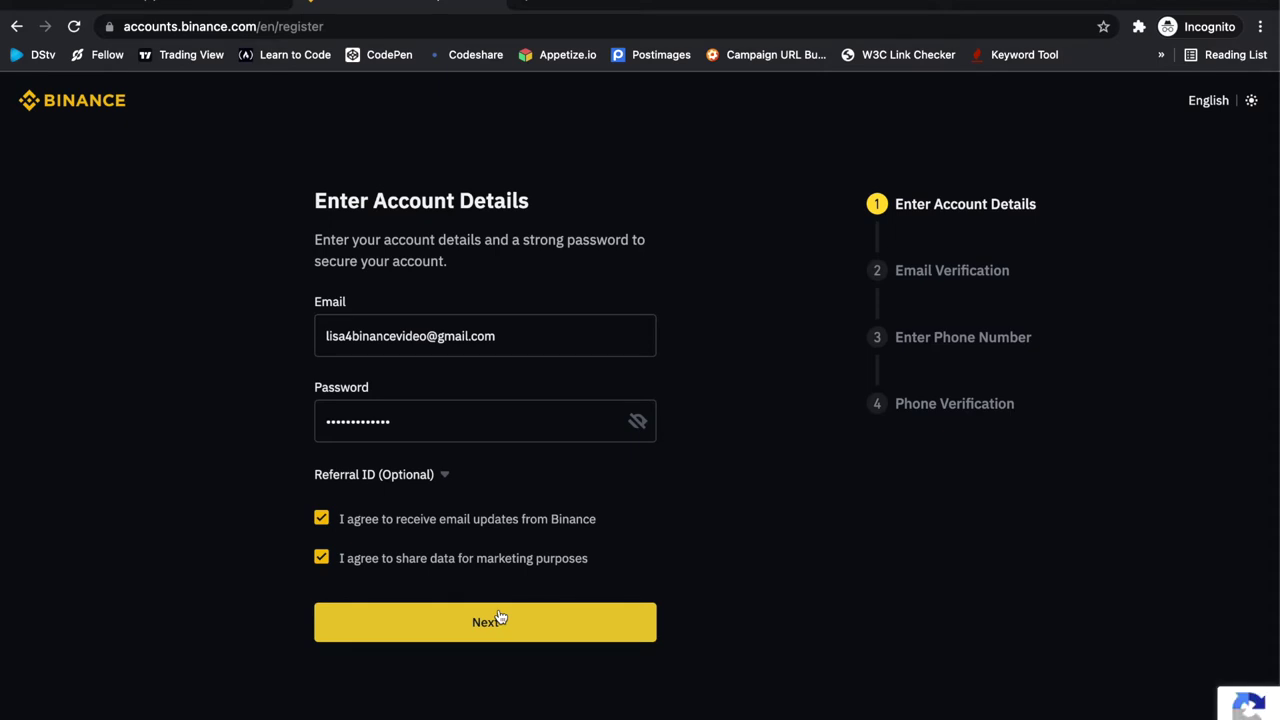
# Step: Retry submitting, then reload and restart personal registration with Nigeria confirmed
pyautogui.click(494, 621)
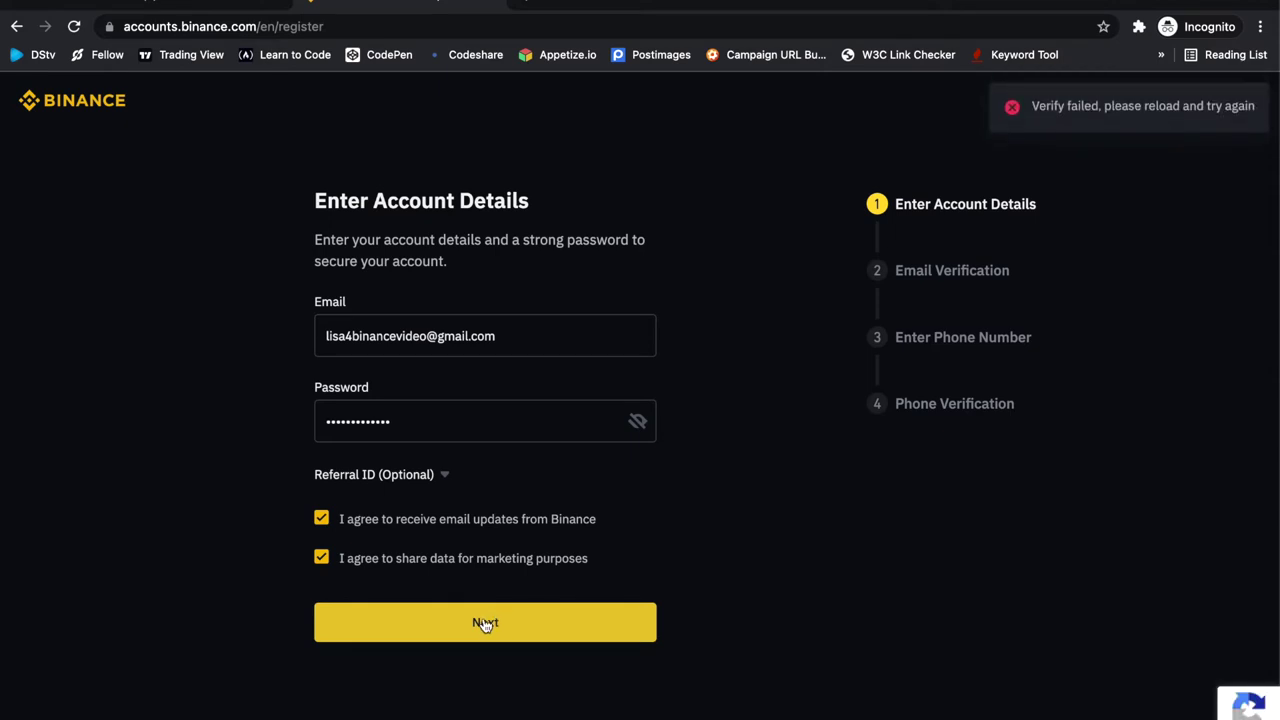
pyautogui.click(485, 623)
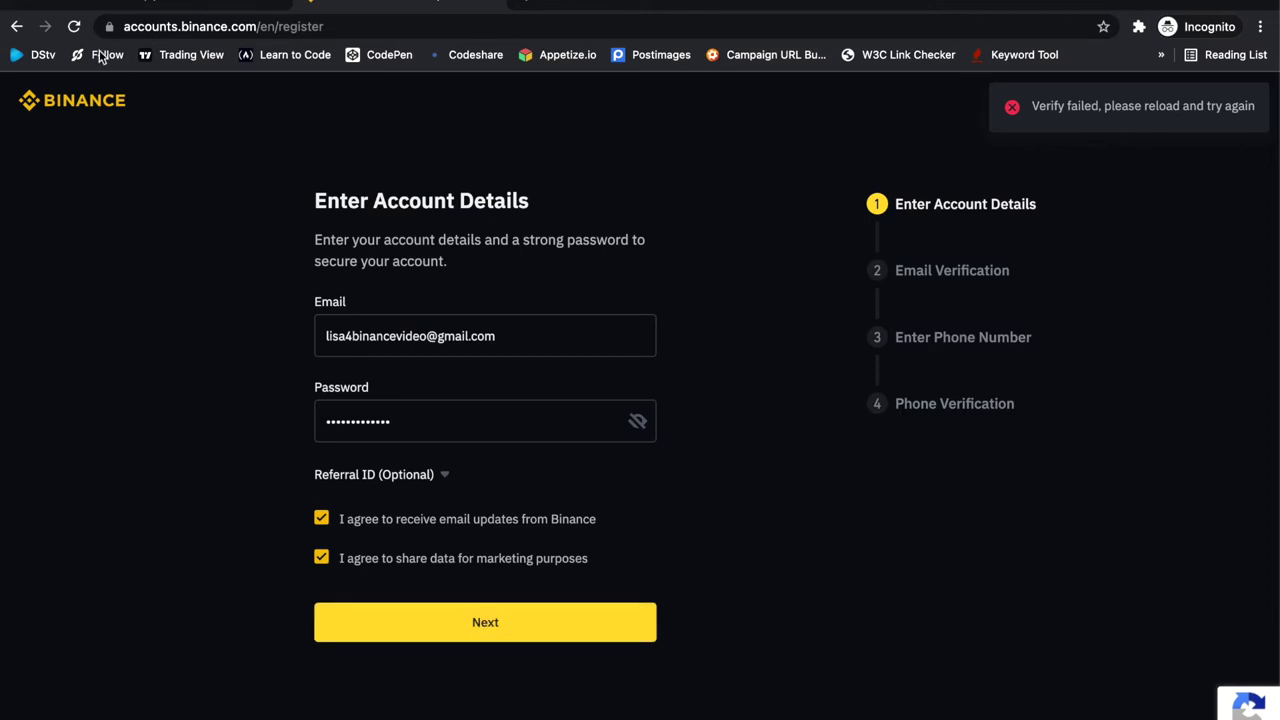
pyautogui.click(75, 27)
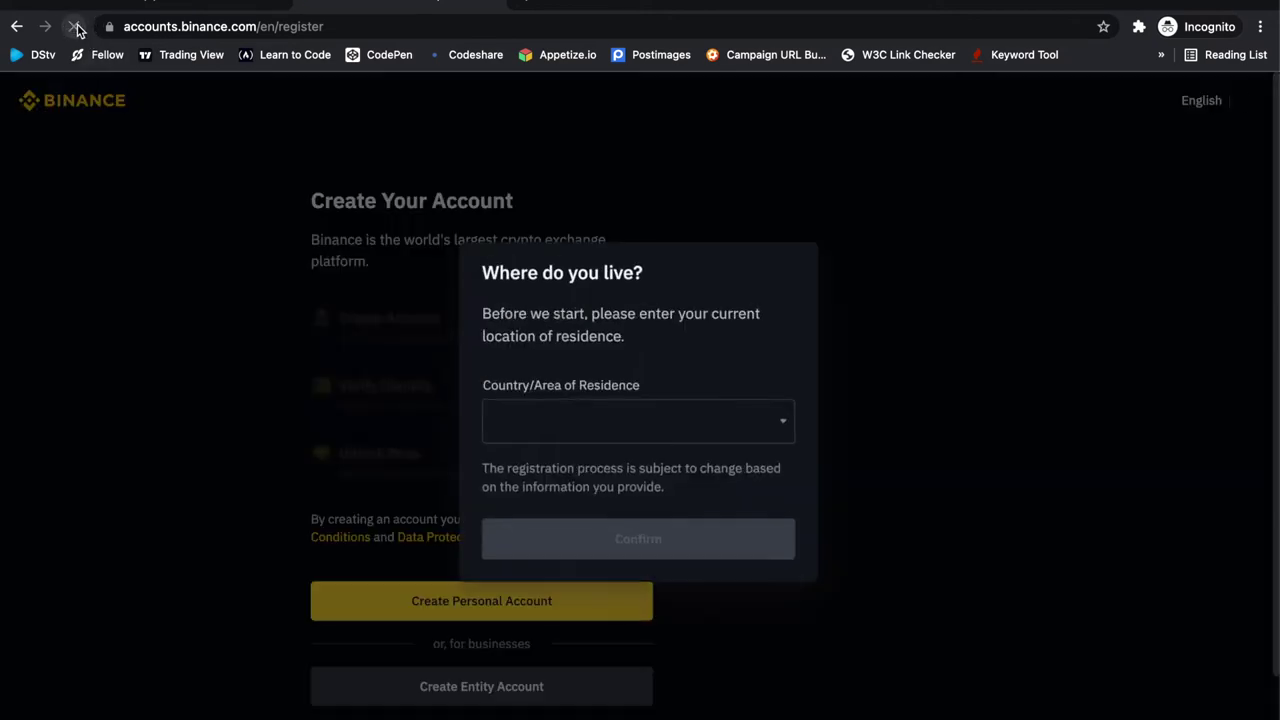
pyautogui.click(614, 535)
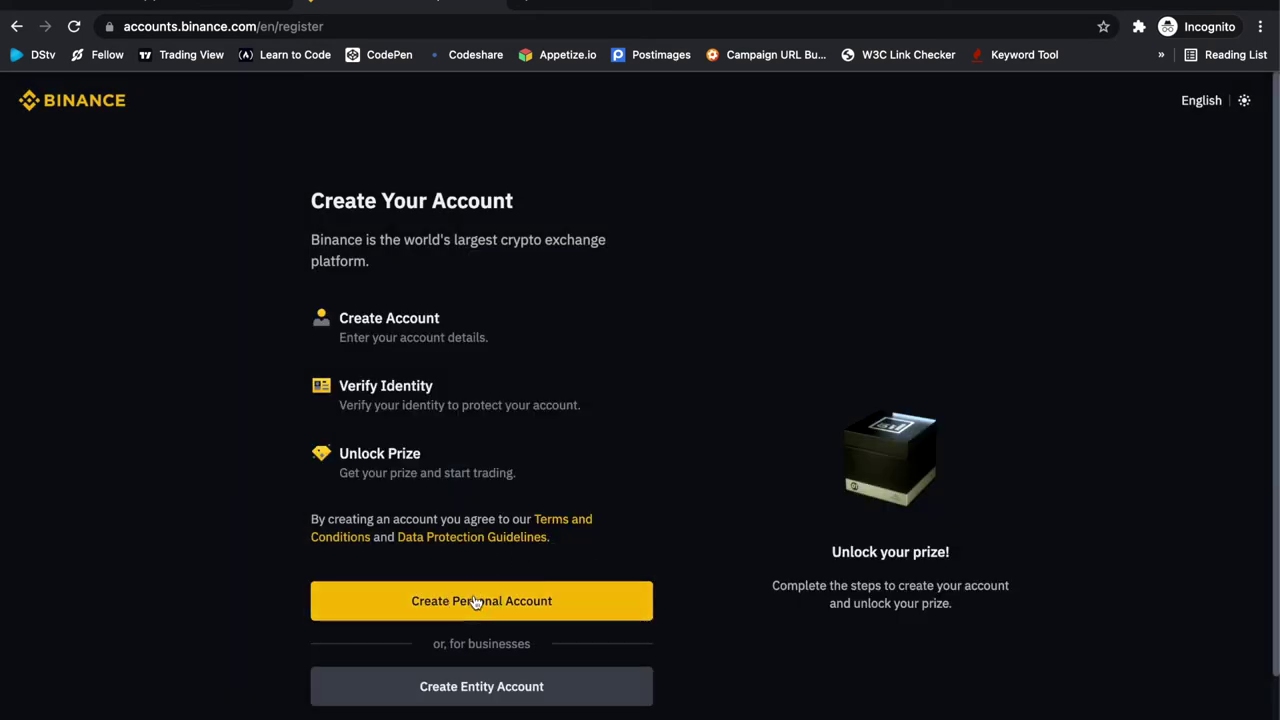
pyautogui.click(478, 601)
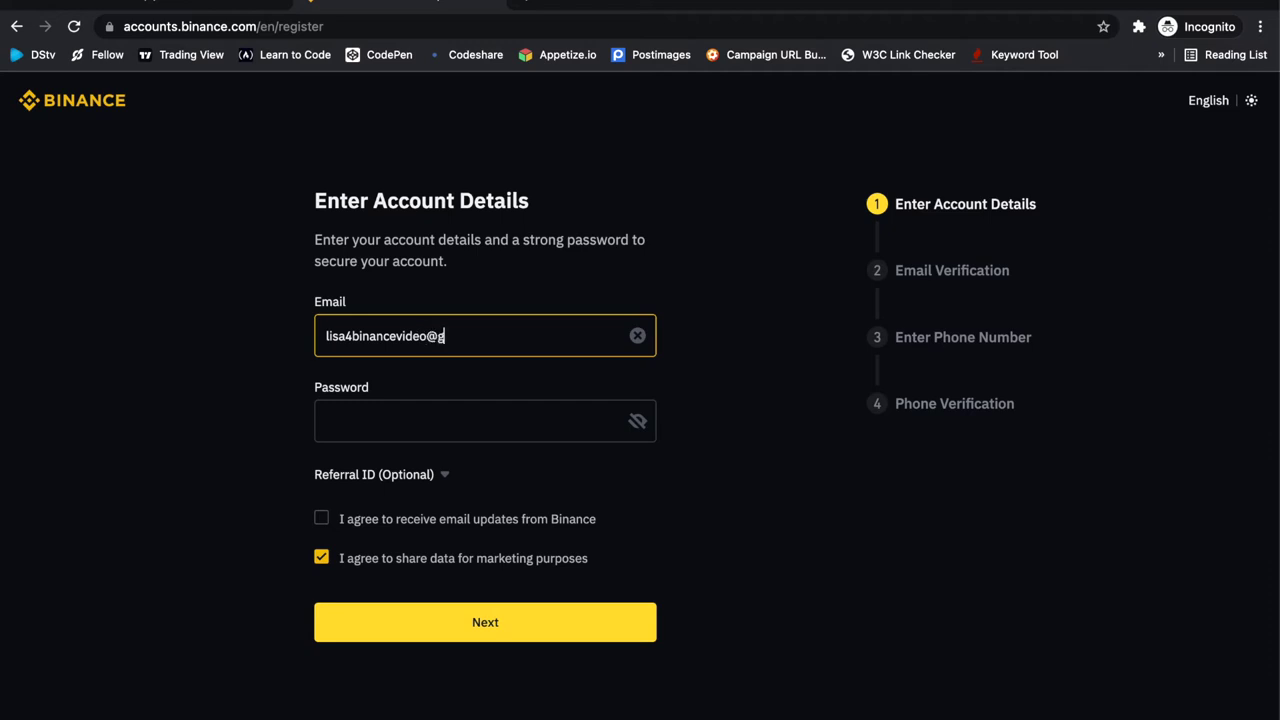
# Step: Re-enter the sign-up email and a new password, and accept email updates
pyautogui.click(485, 420)
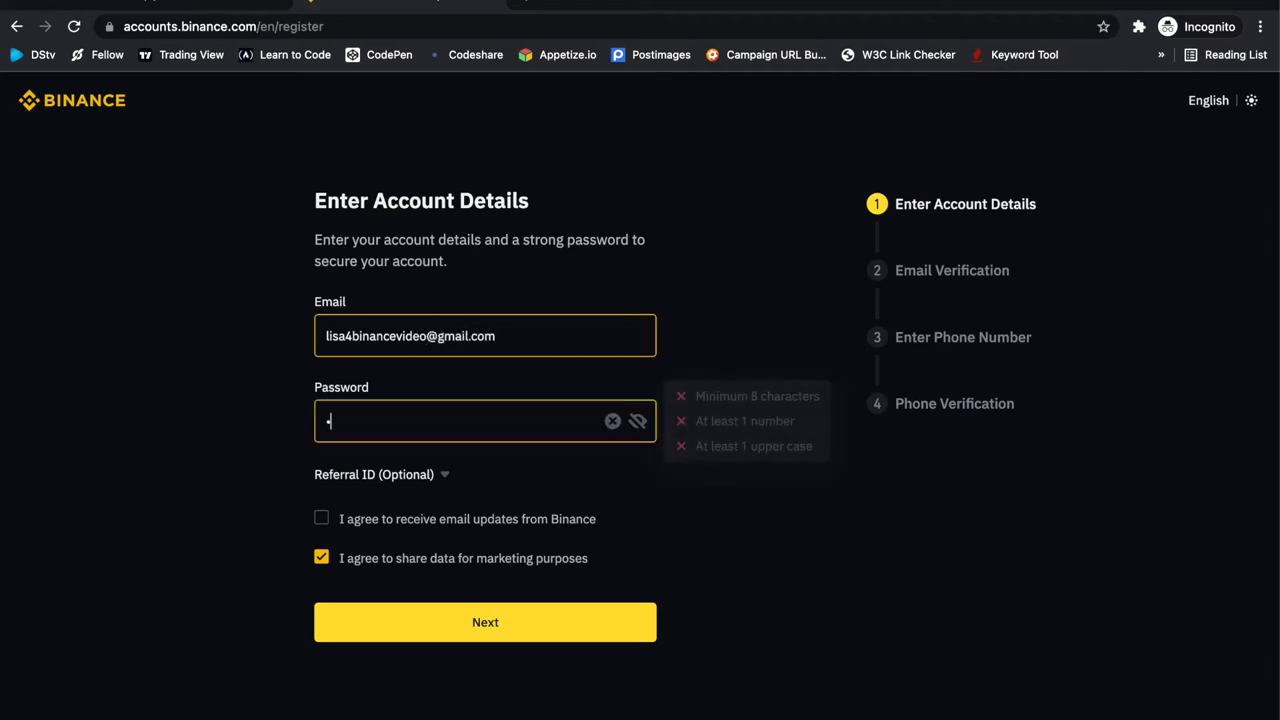
pyautogui.click(321, 518)
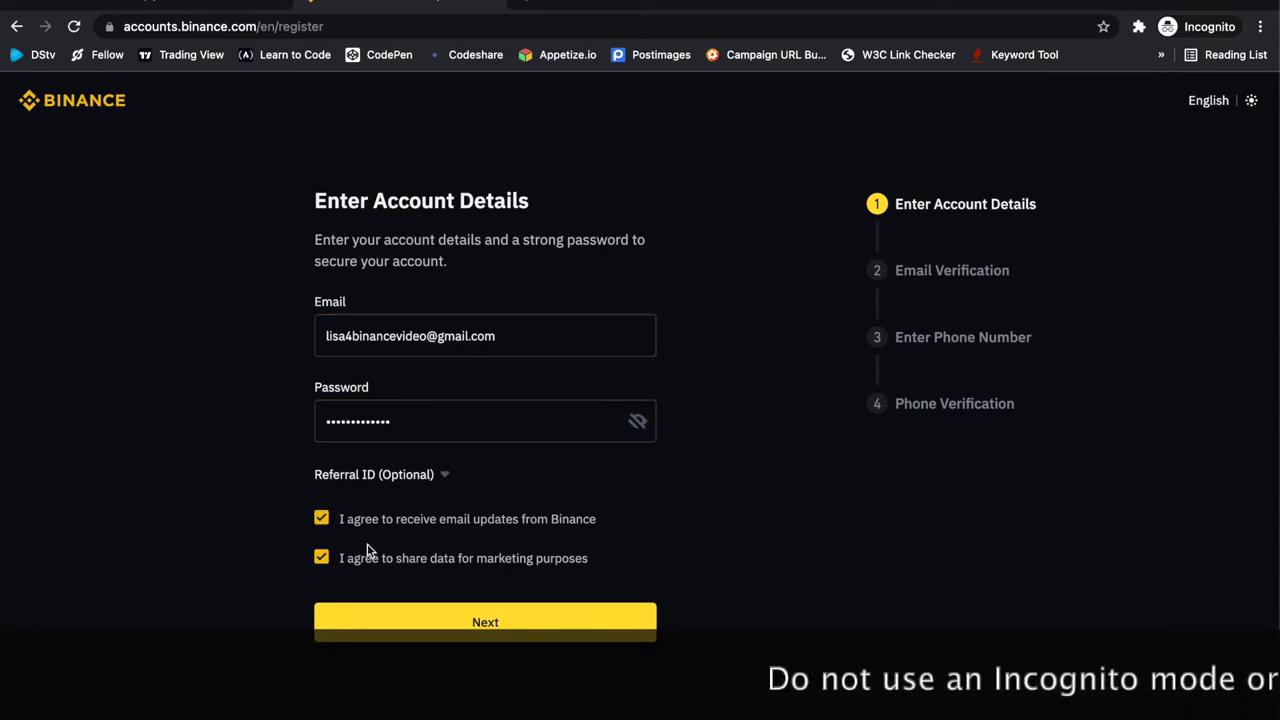
# Step: Dismiss the Dashlane prompt, decline marketing data sharing, and submit the account details
pyautogui.click(490, 622)
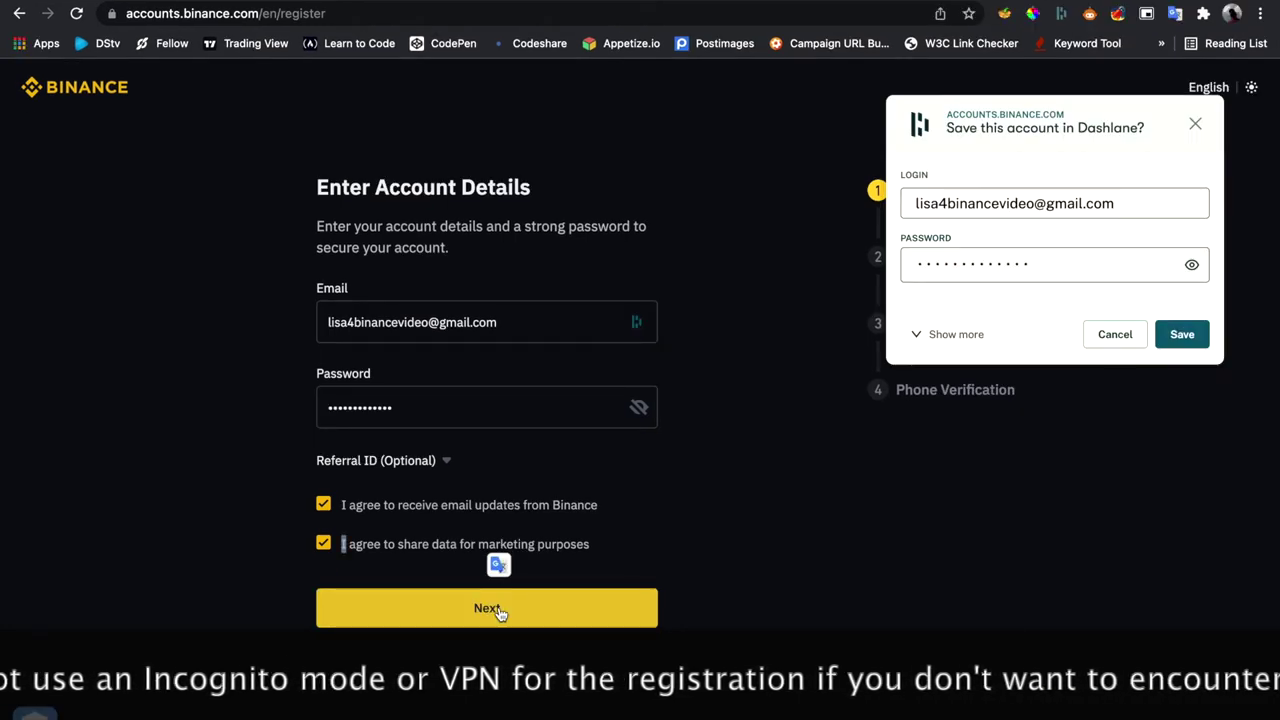
pyautogui.click(1195, 124)
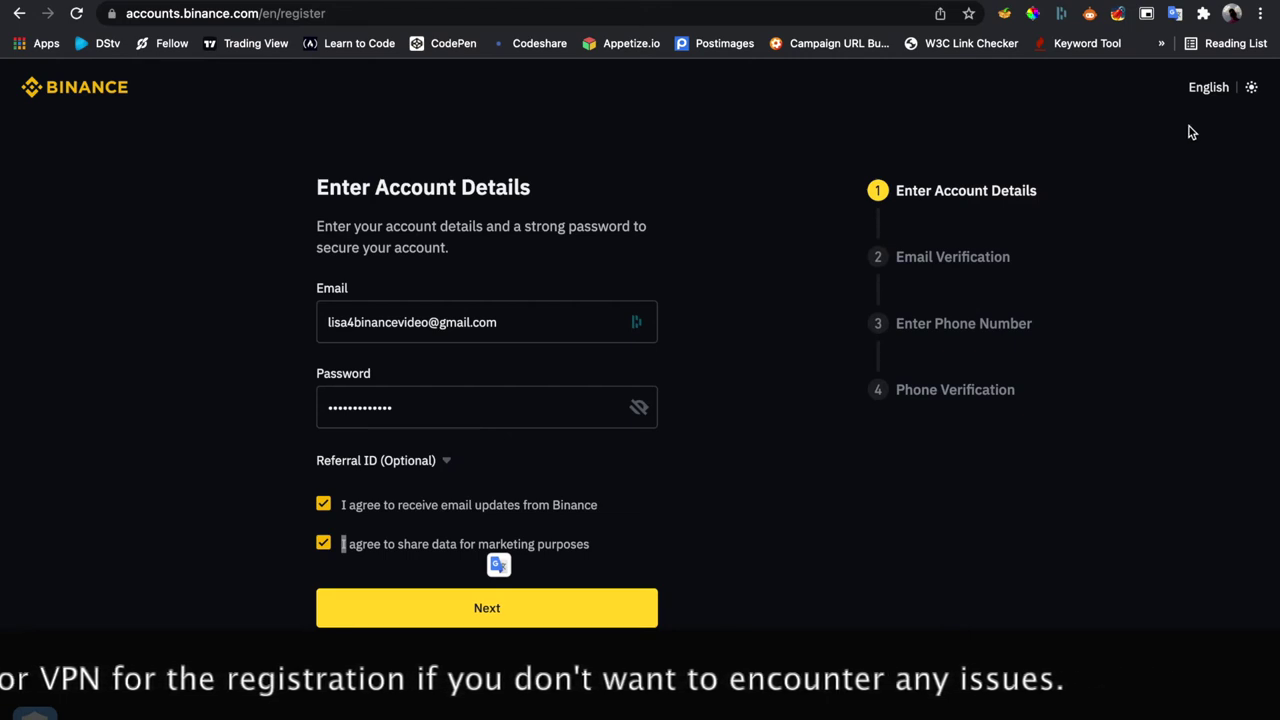
pyautogui.click(627, 542)
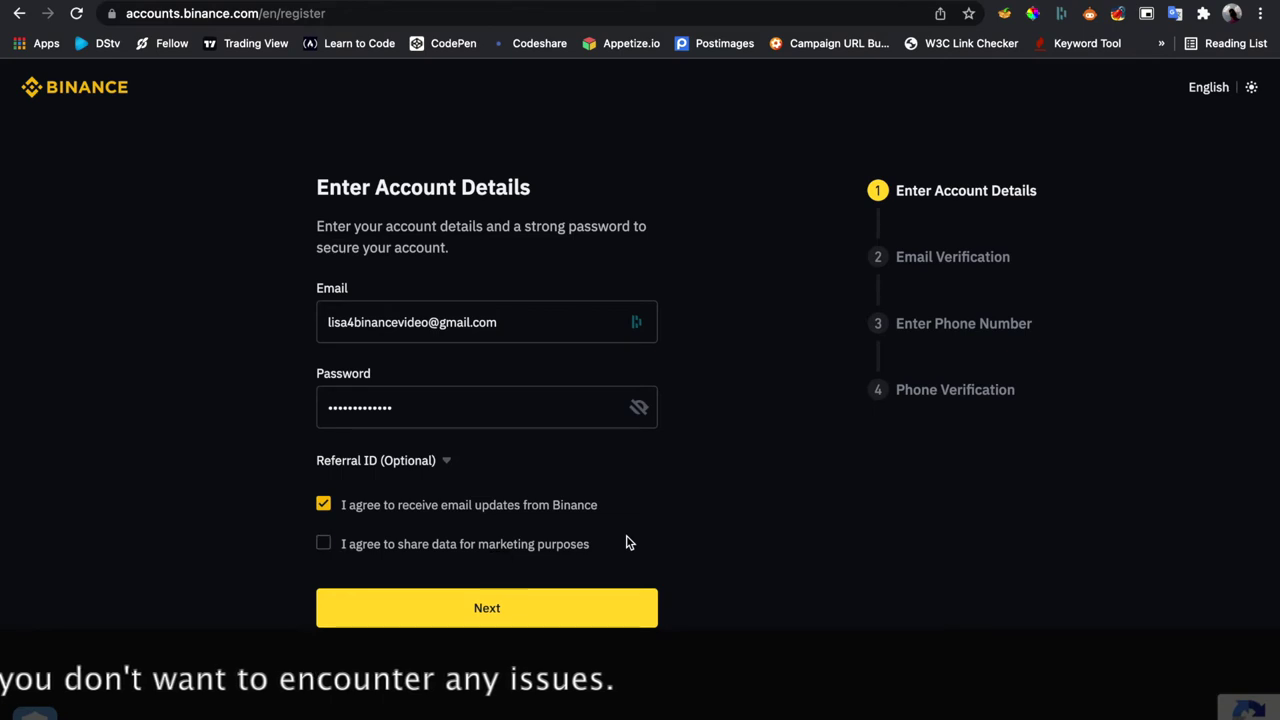
pyautogui.click(468, 621)
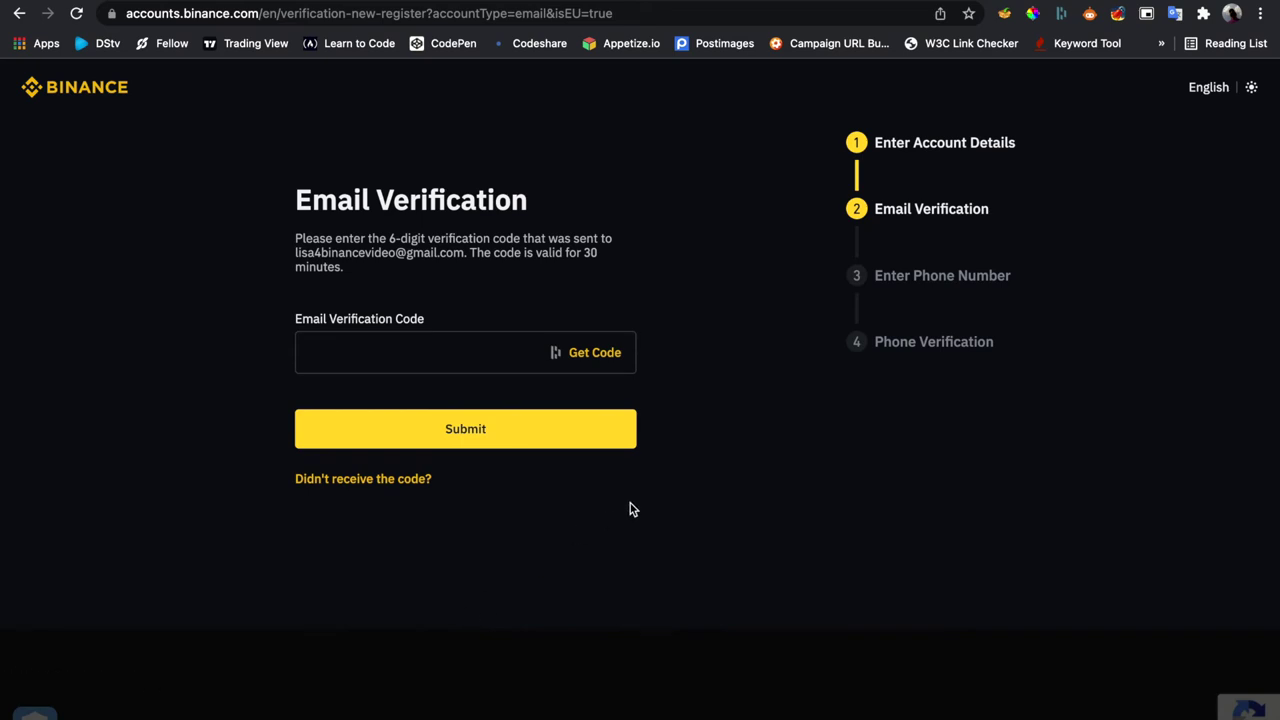
# Step: Look for Binance's code in Gmail, requesting it again and checking the Promotions tab
pyautogui.hotkey('ctrl', 'Right')
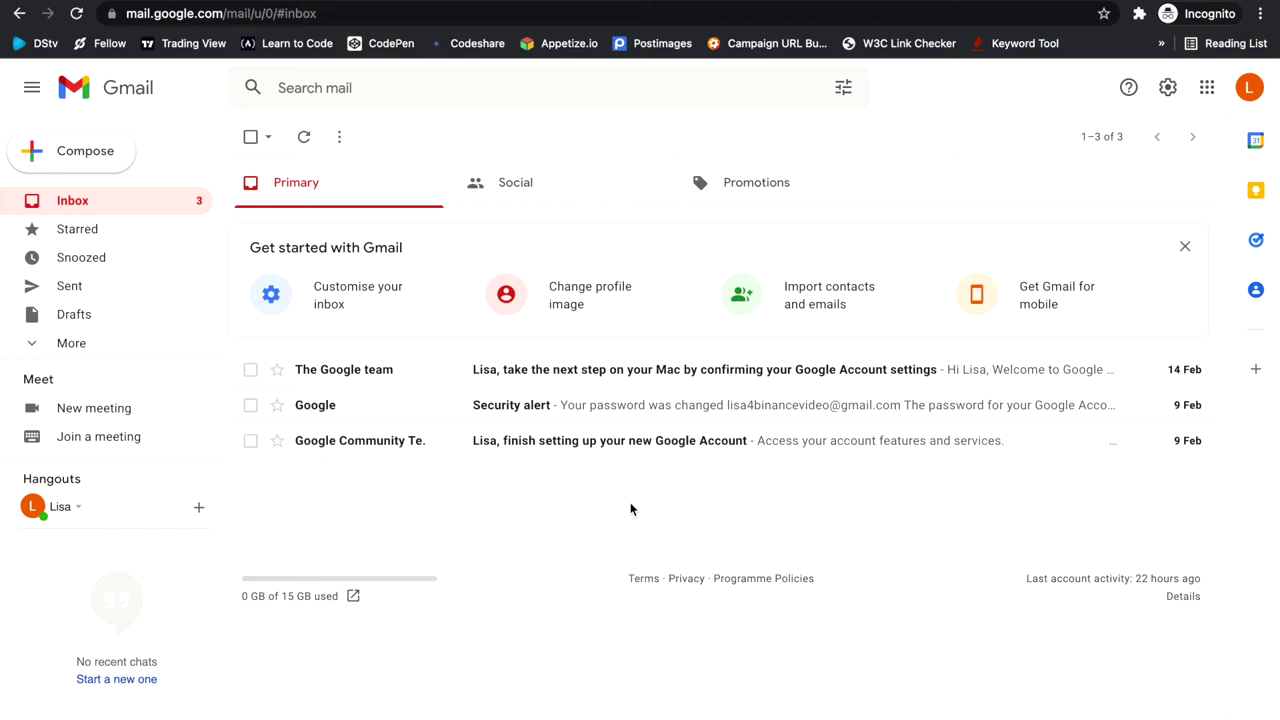
pyautogui.click(305, 136)
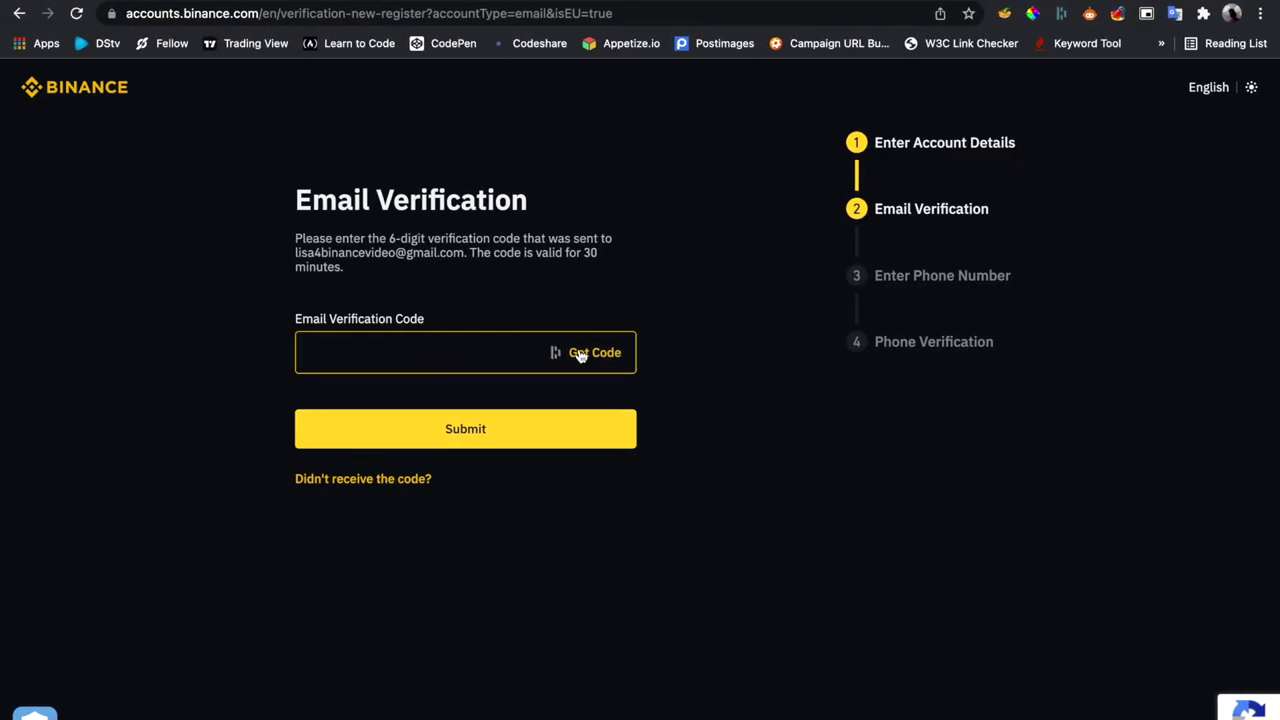
pyautogui.click(585, 362)
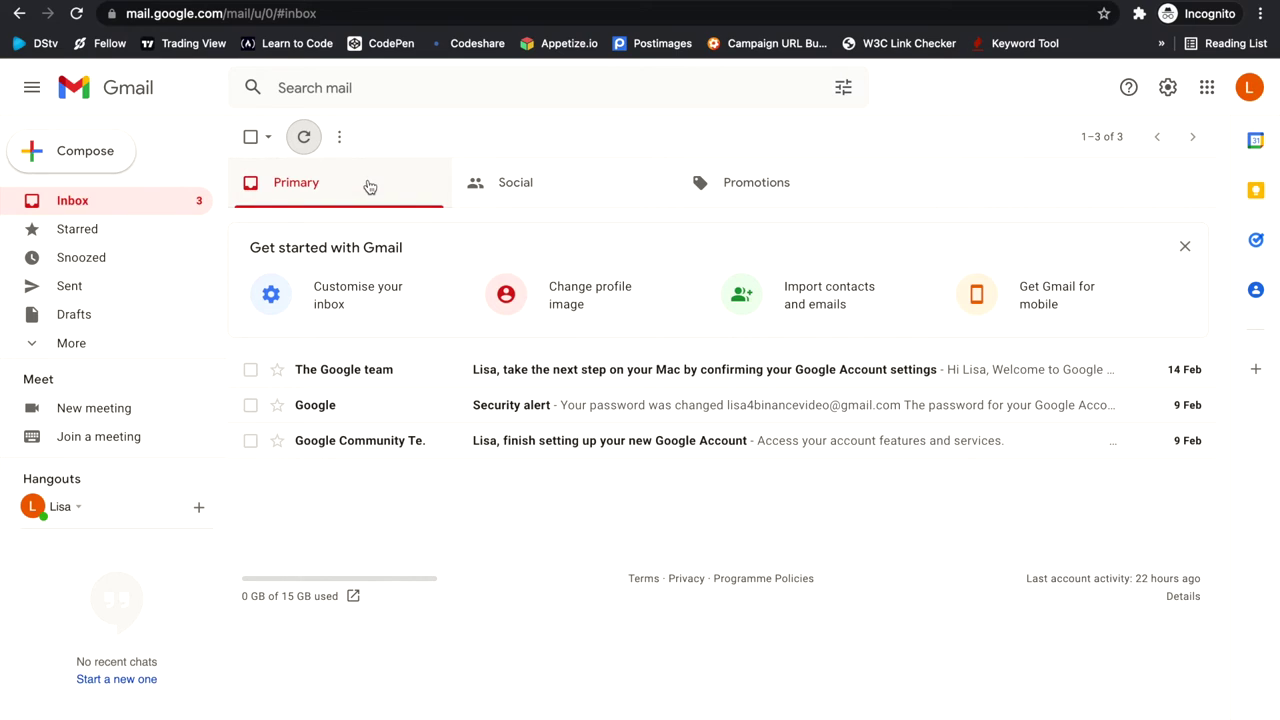
pyautogui.click(303, 138)
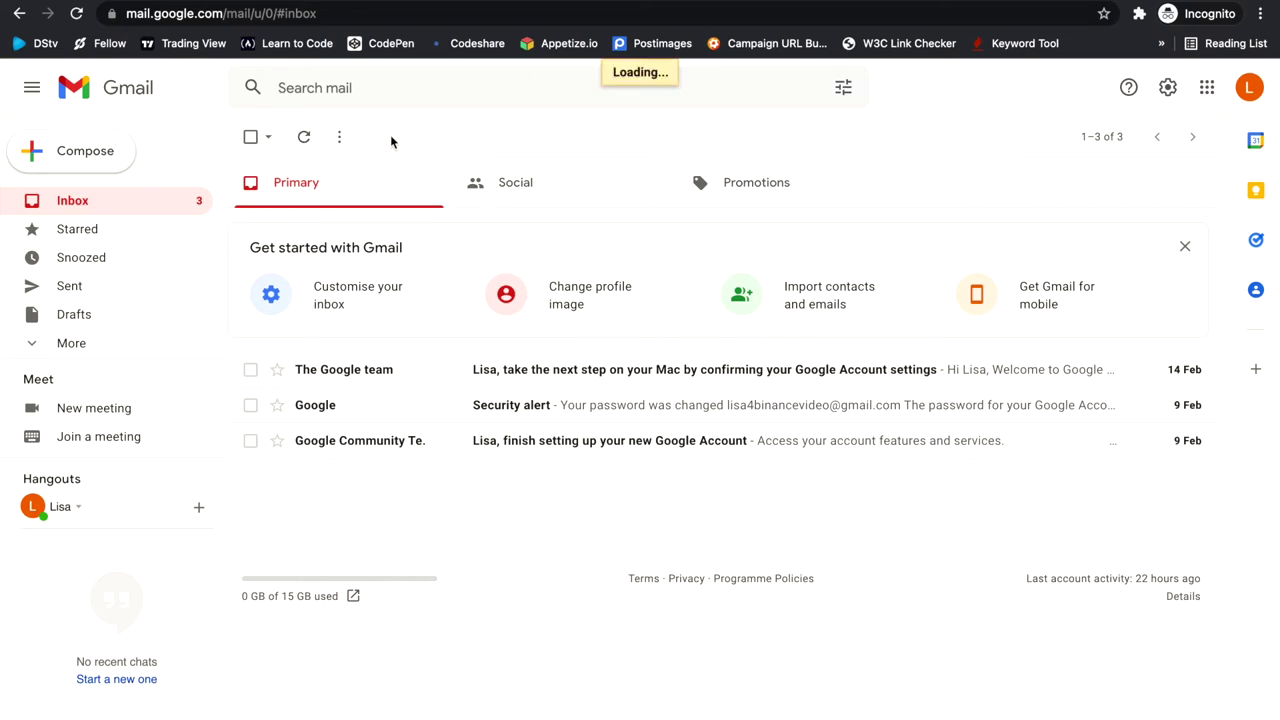
pyautogui.click(755, 185)
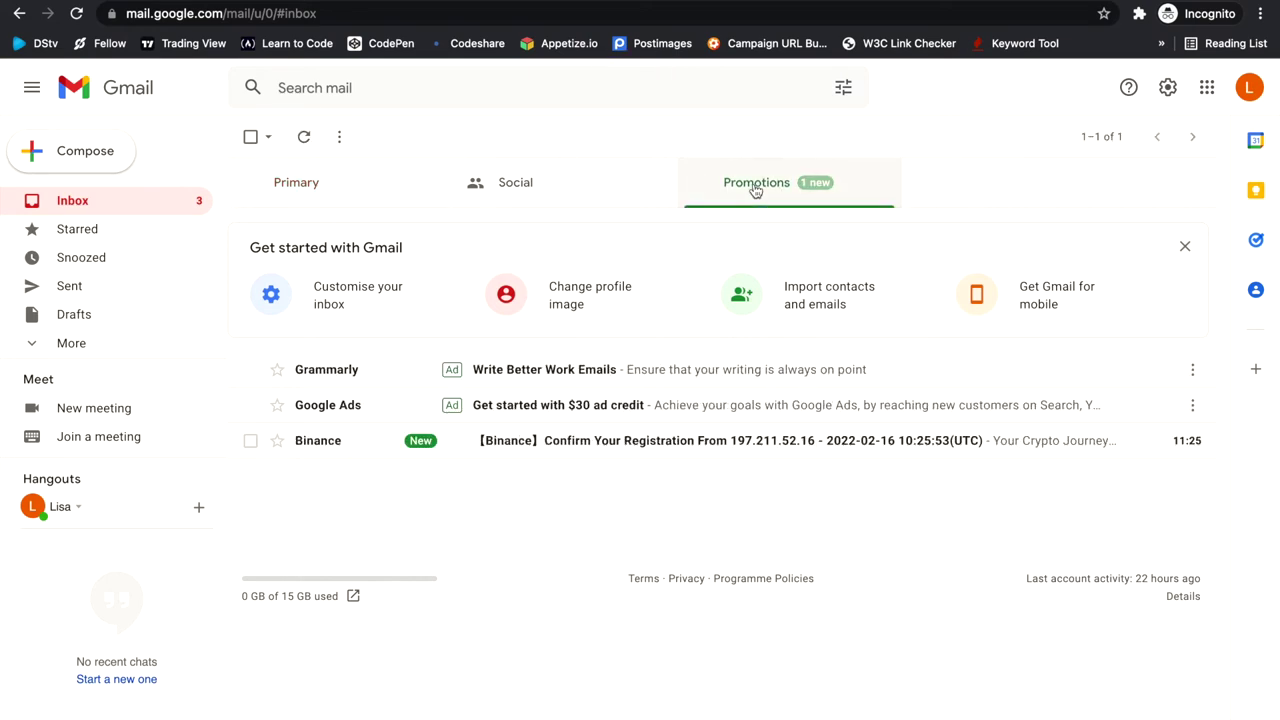
pyautogui.click(680, 453)
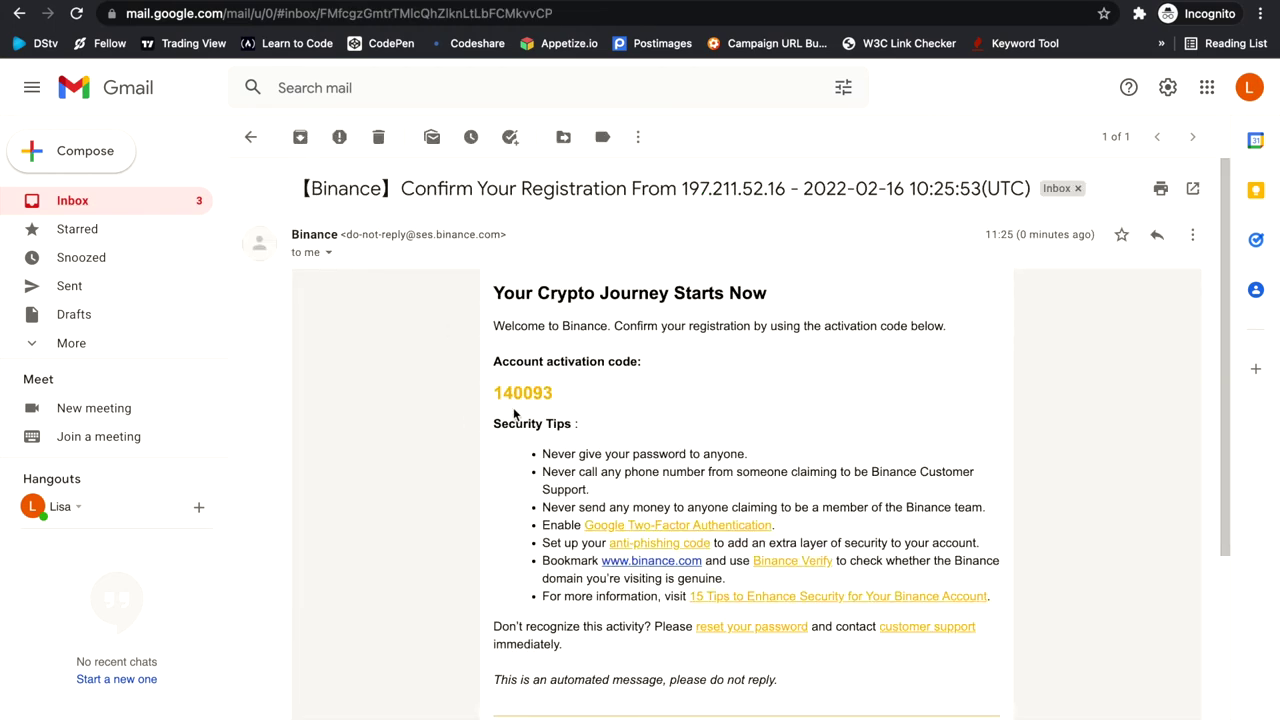
pyautogui.moveTo(554, 463); pyautogui.dragTo(494, 467)
pyautogui.press('super+c')
pyautogui.click(531, 466)
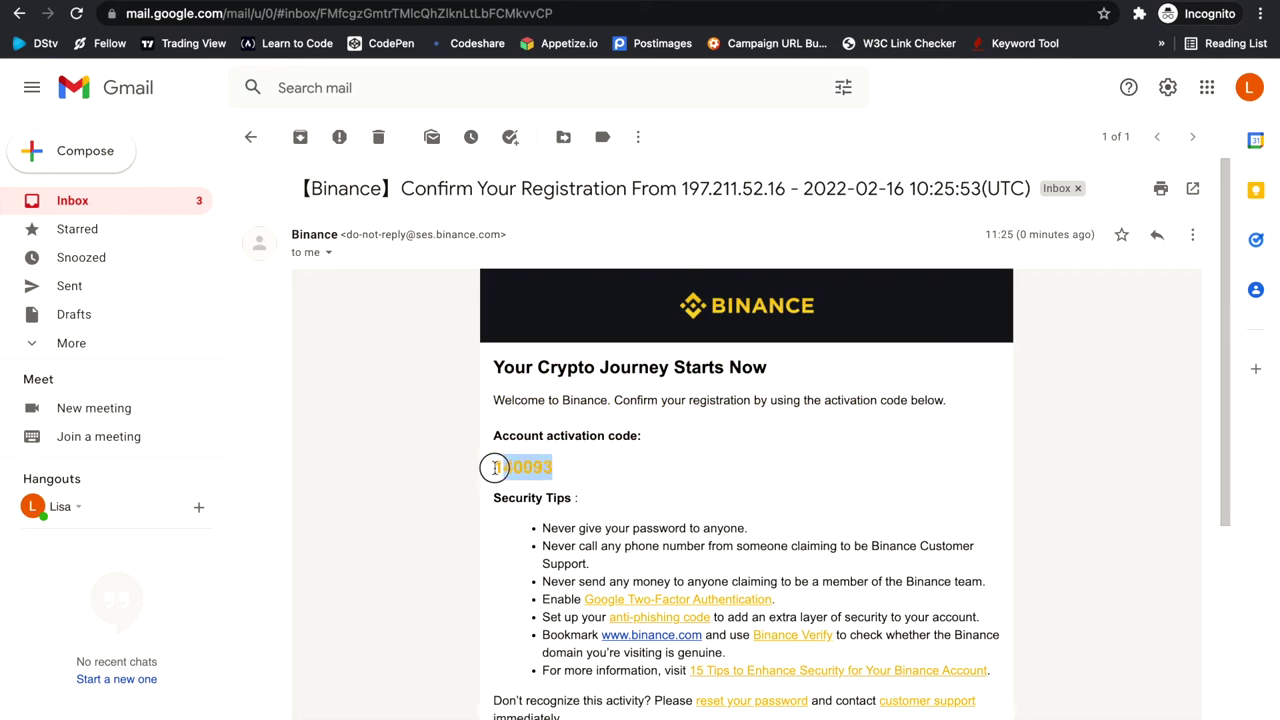
pyautogui.hotkey('ctrl', 'Left')
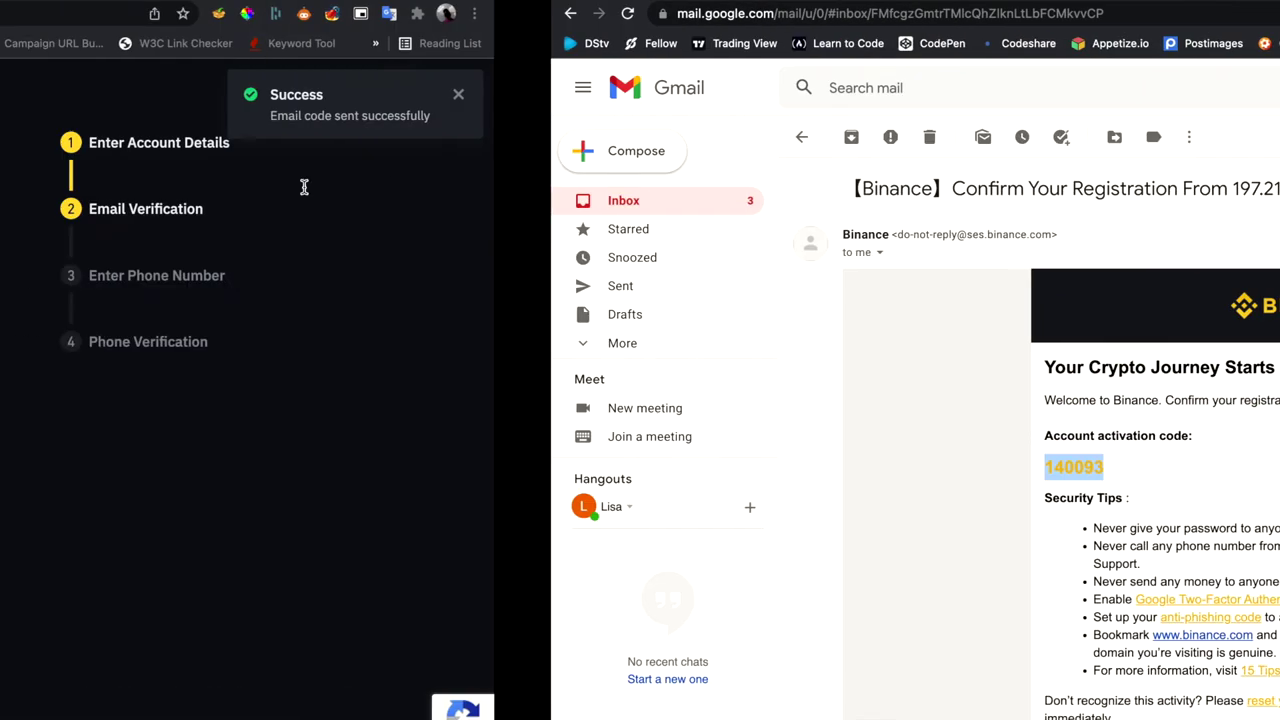
pyautogui.click(384, 360)
pyautogui.press('super+v')
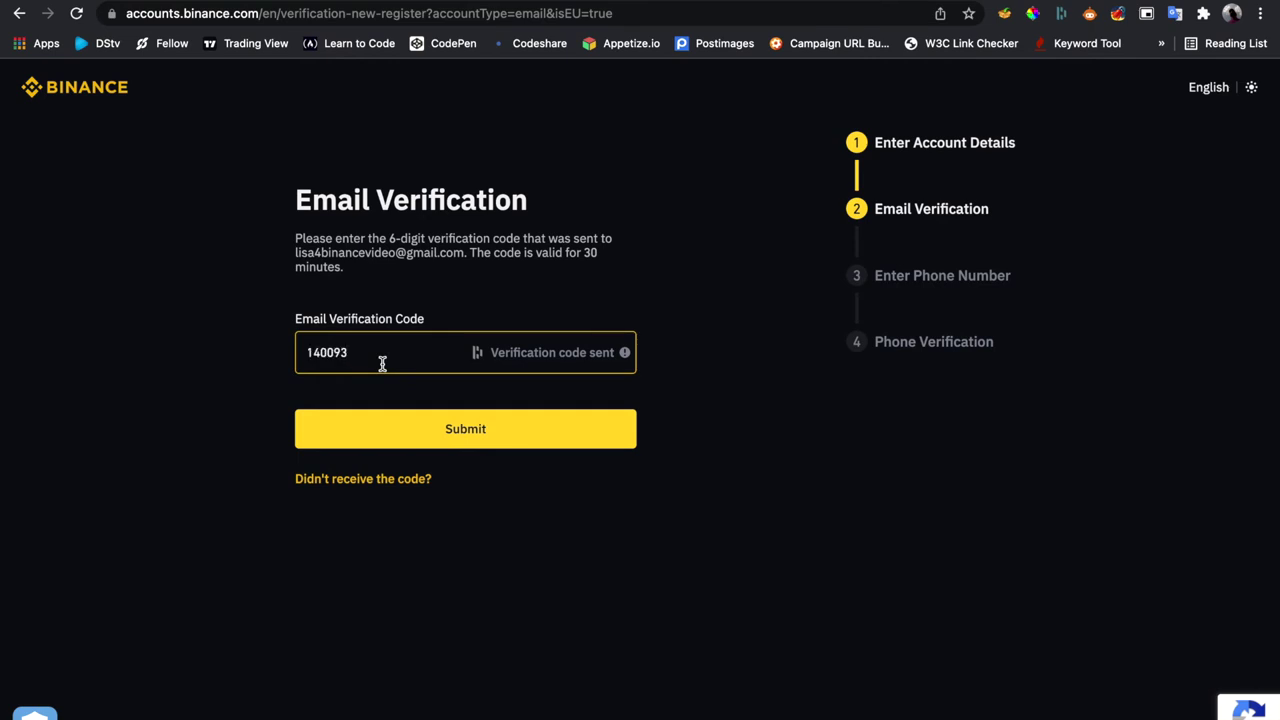
# Step: Submit the email code and enter the account's phone number under +234
pyautogui.click(457, 438)
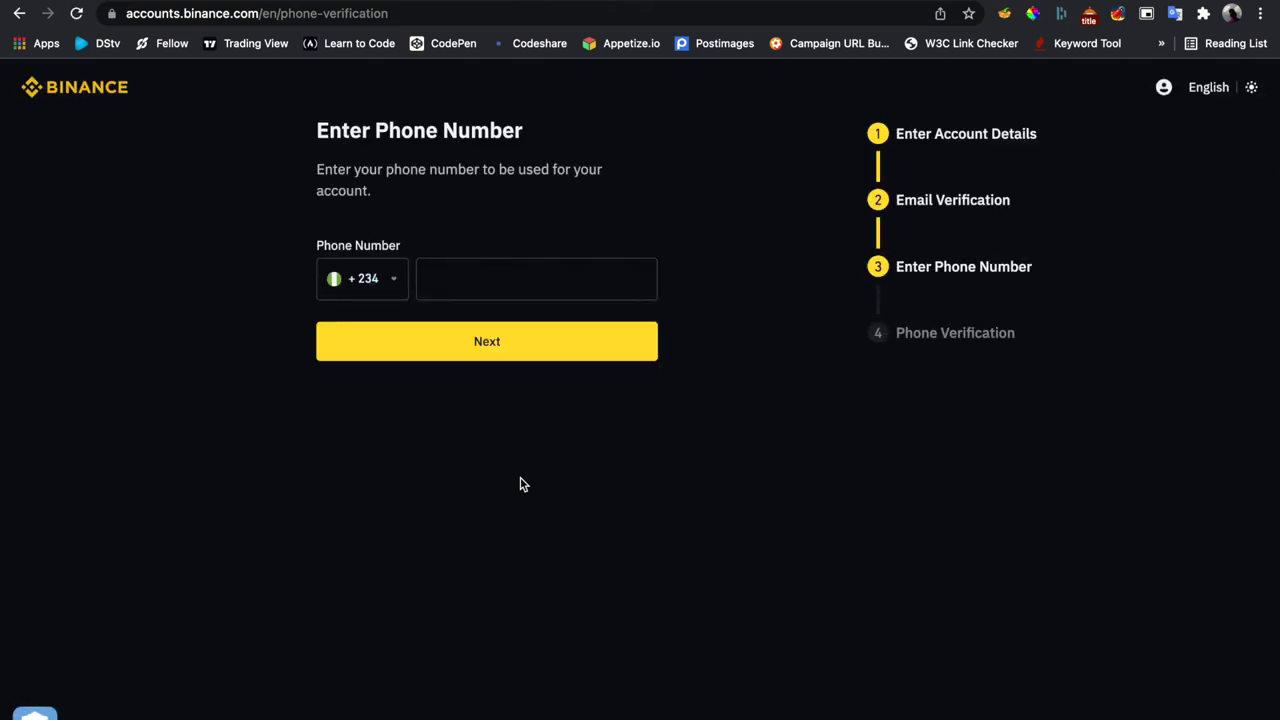
pyautogui.click(529, 279)
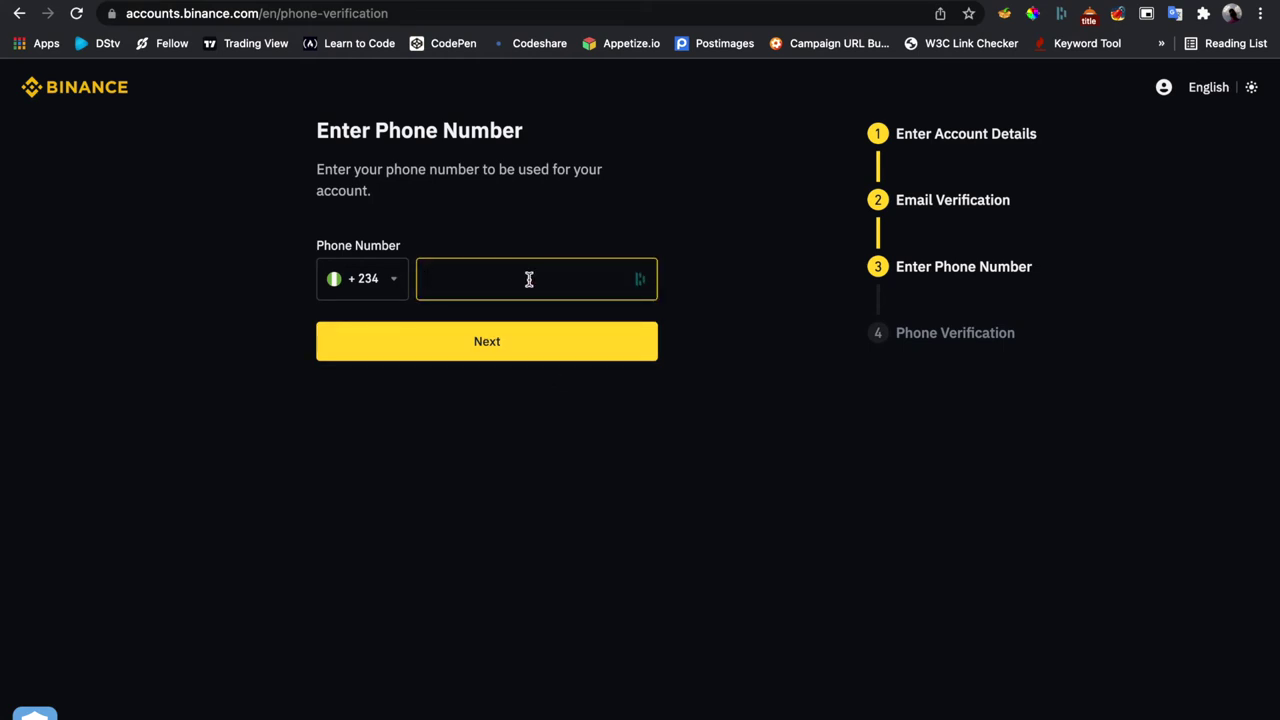
pyautogui.write('8')
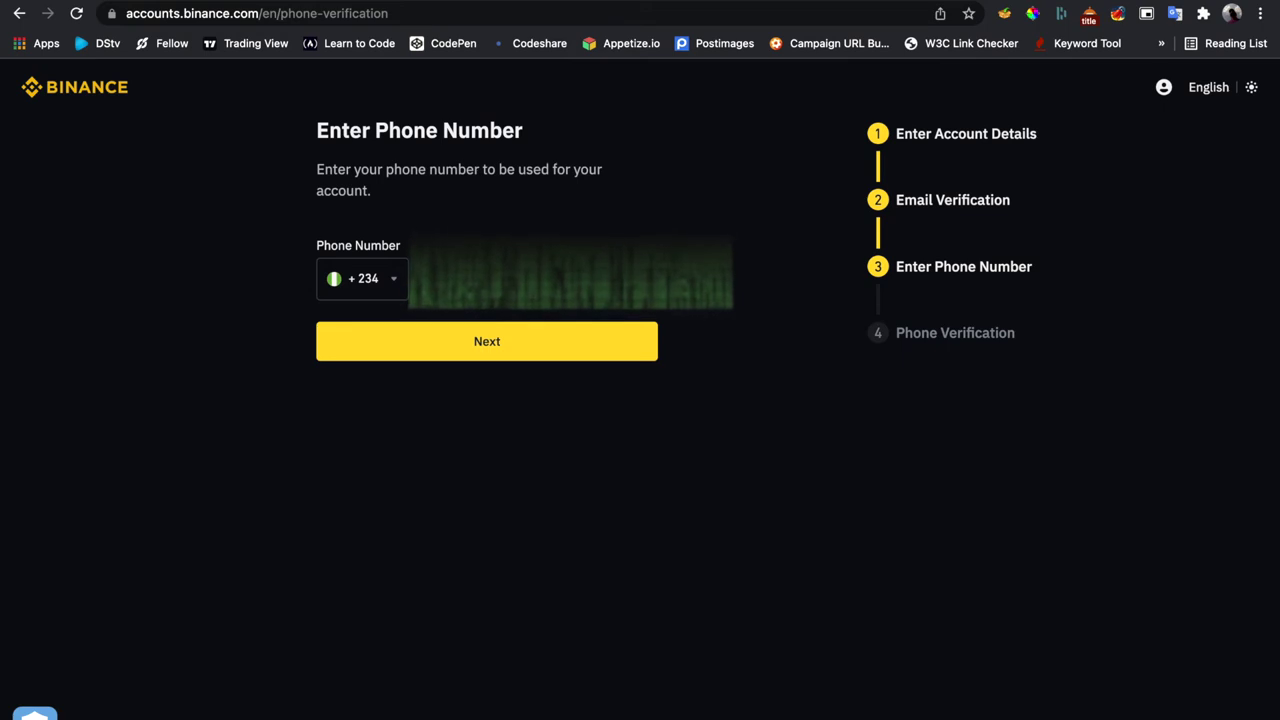
pyautogui.click(510, 355)
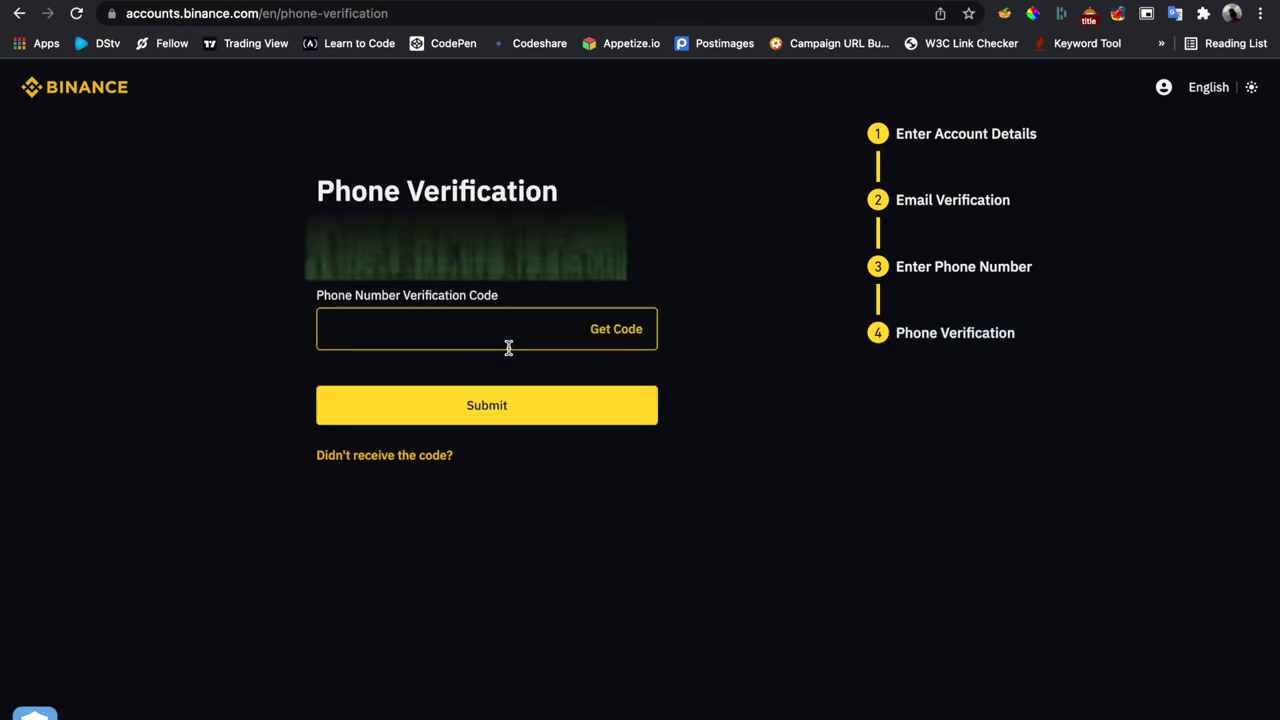
# Step: Request an SMS code, dismiss the already-linked error, and go back to request another code
pyautogui.click(613, 338)
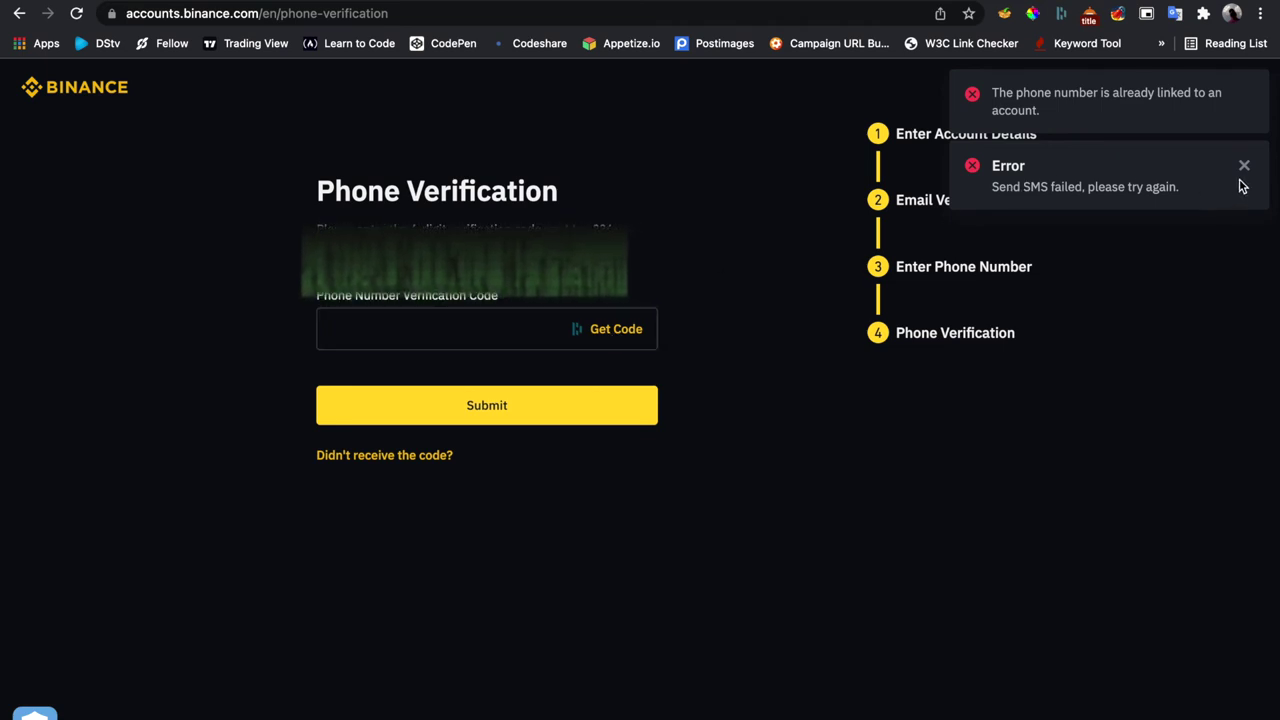
pyautogui.click(1243, 167)
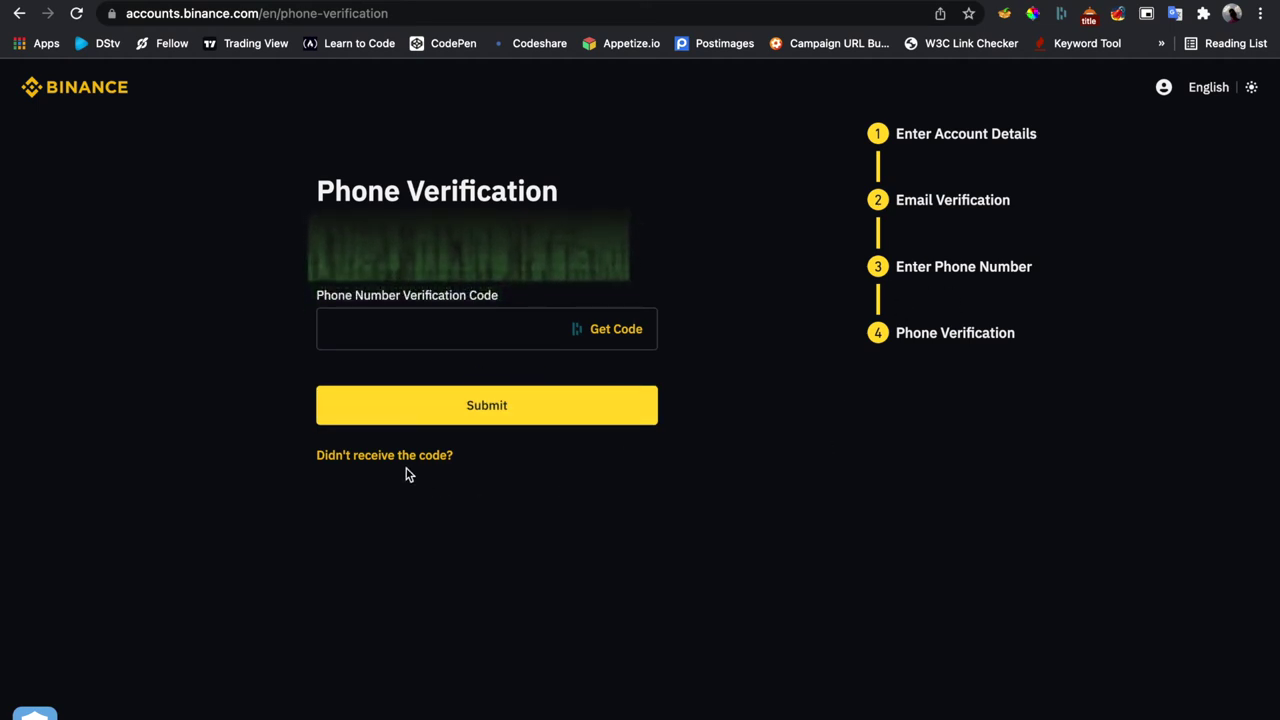
pyautogui.hscroll(-5, 782, 458)
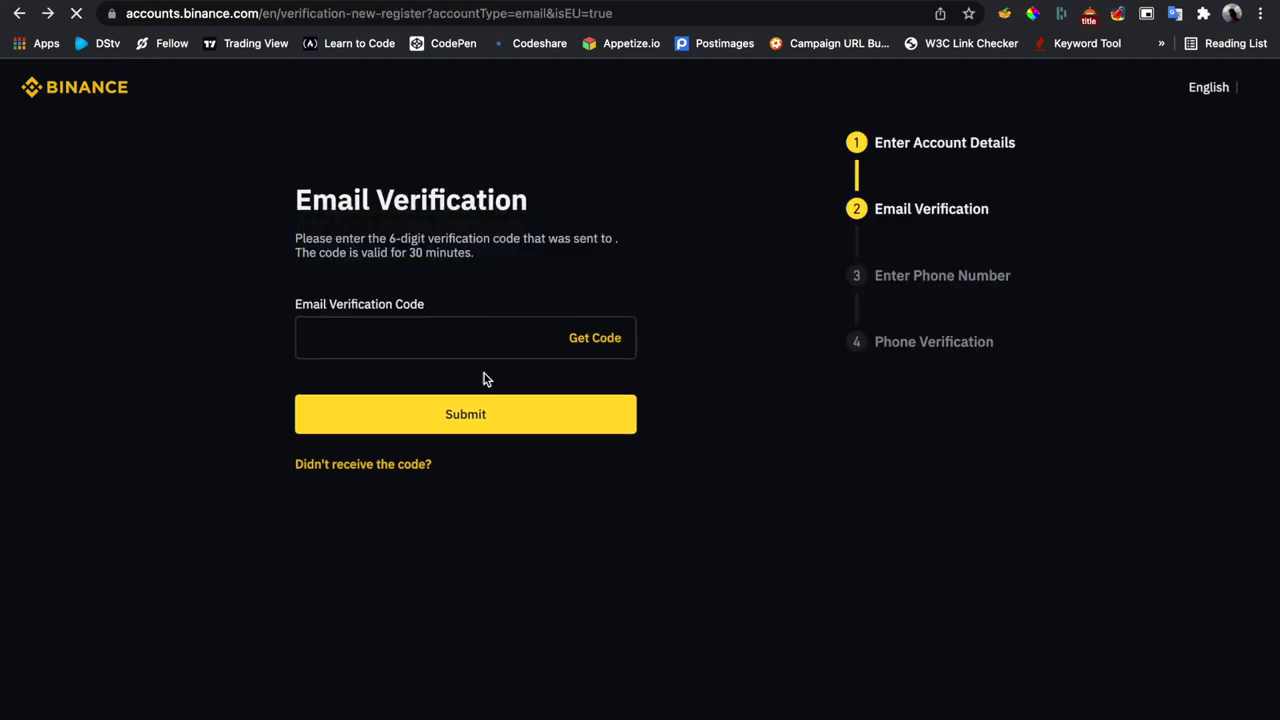
pyautogui.click(607, 340)
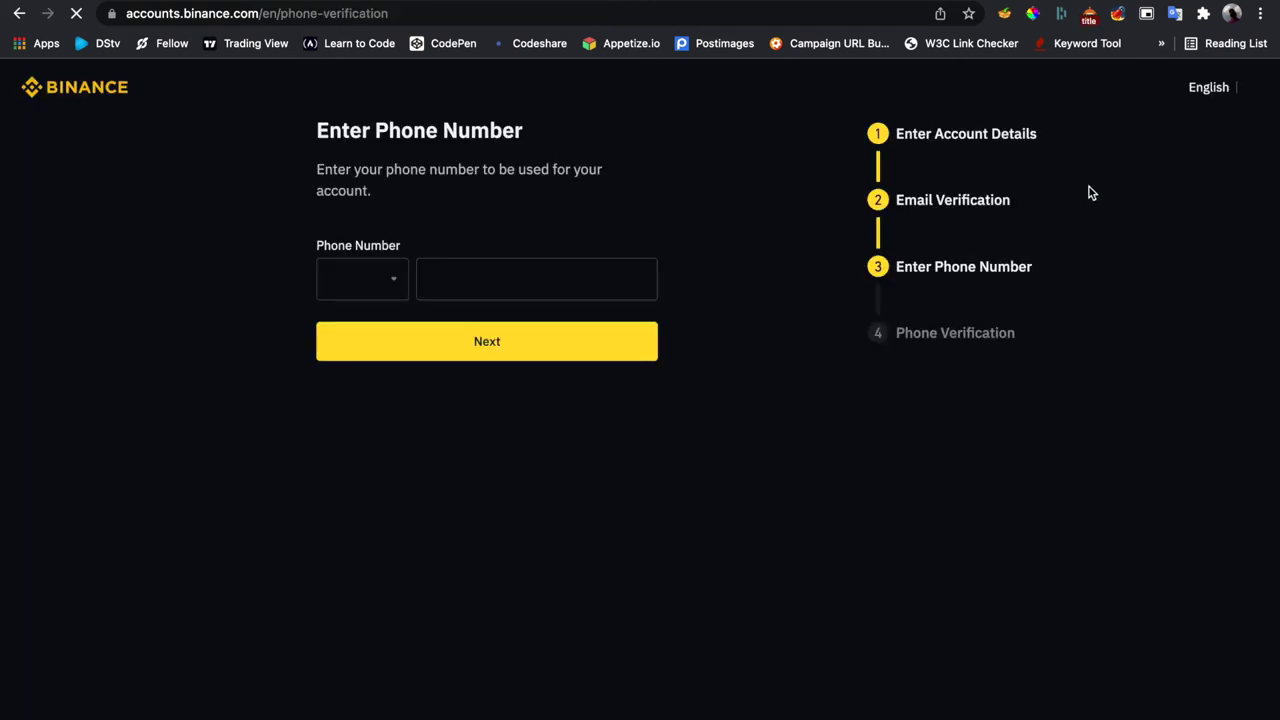
# Step: Re-enter the phone number and continue to the Phone Verification step
pyautogui.click(481, 280)
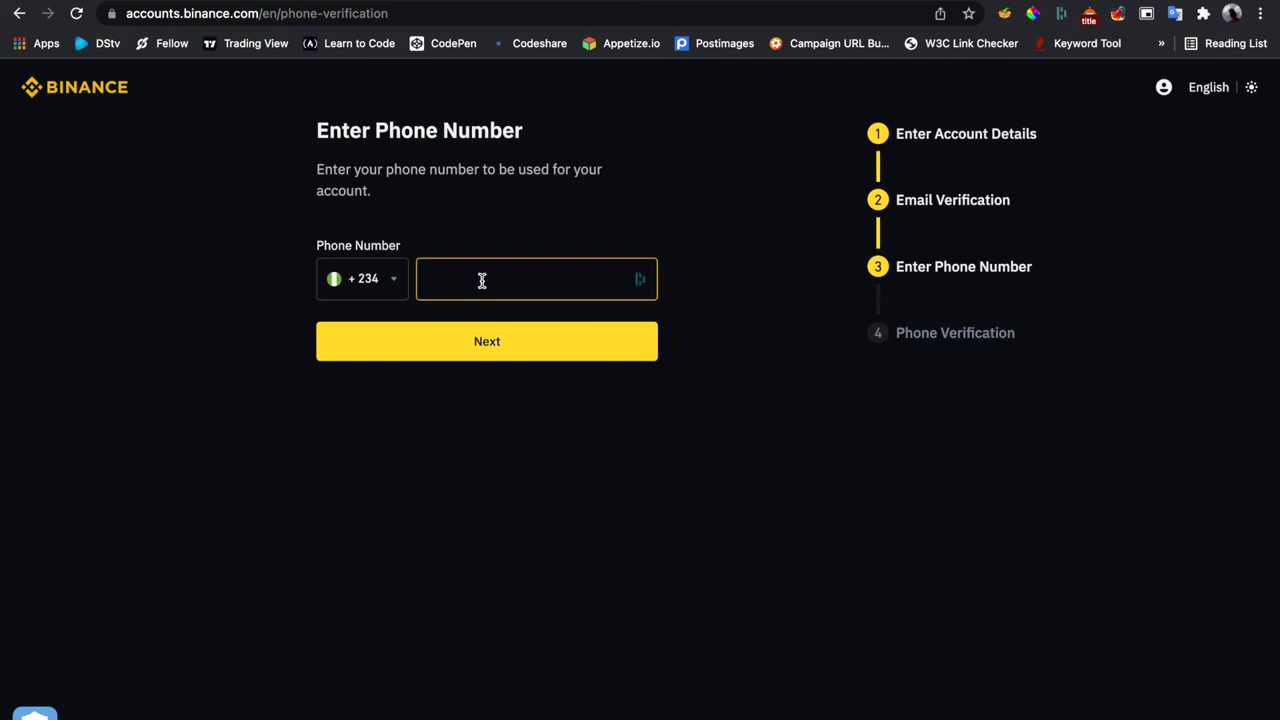
pyautogui.click(583, 367)
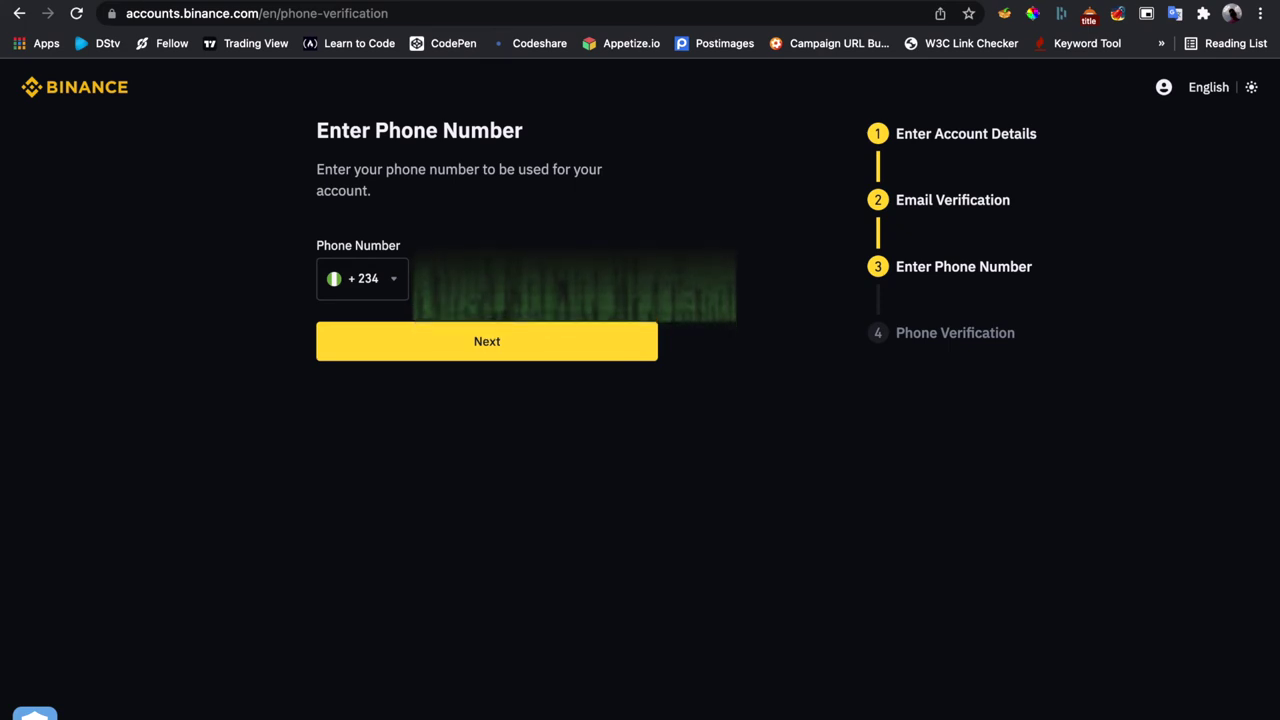
pyautogui.click(487, 345)
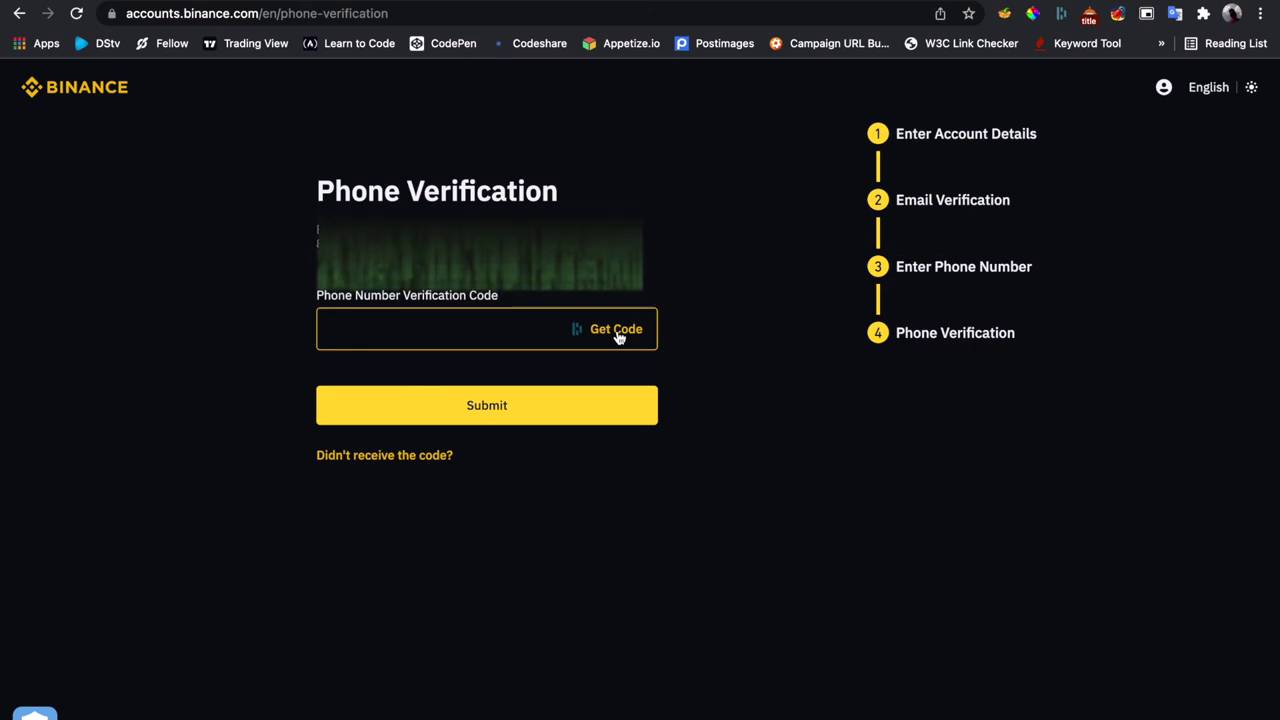
# Step: Request the SMS code, enter the received 6-digit code, and submit it
pyautogui.click(617, 331)
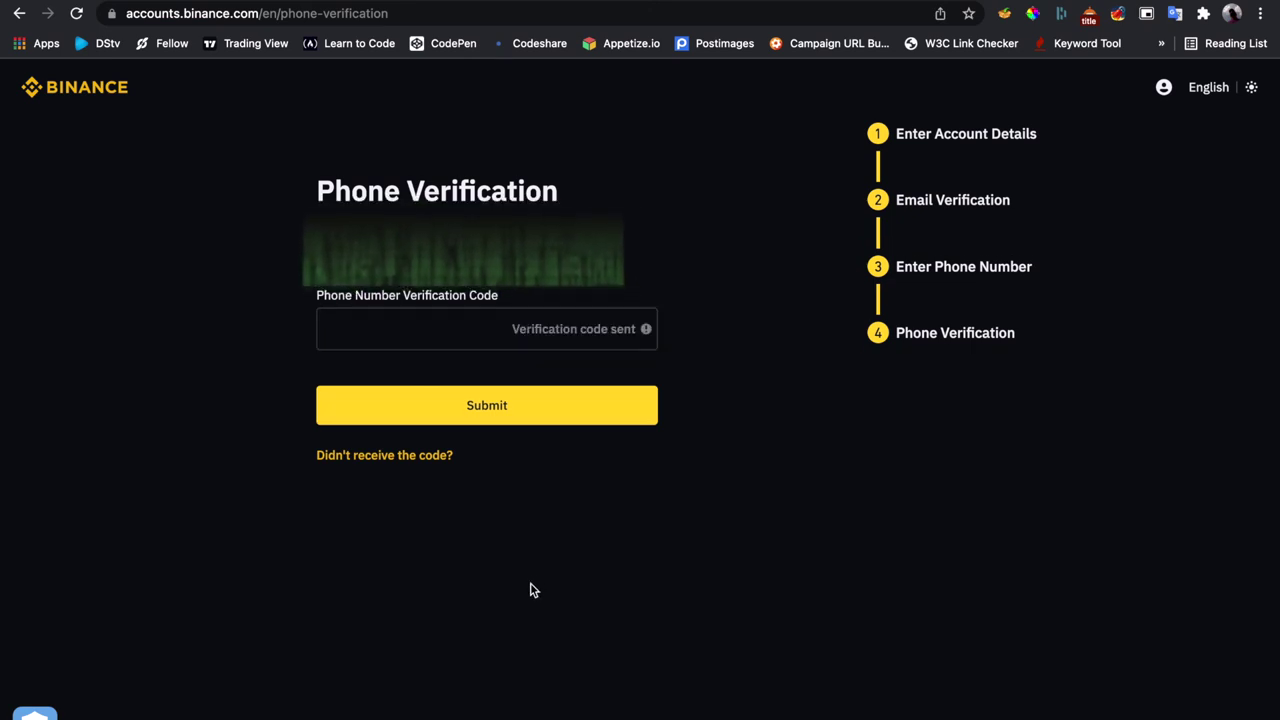
pyautogui.click(413, 331)
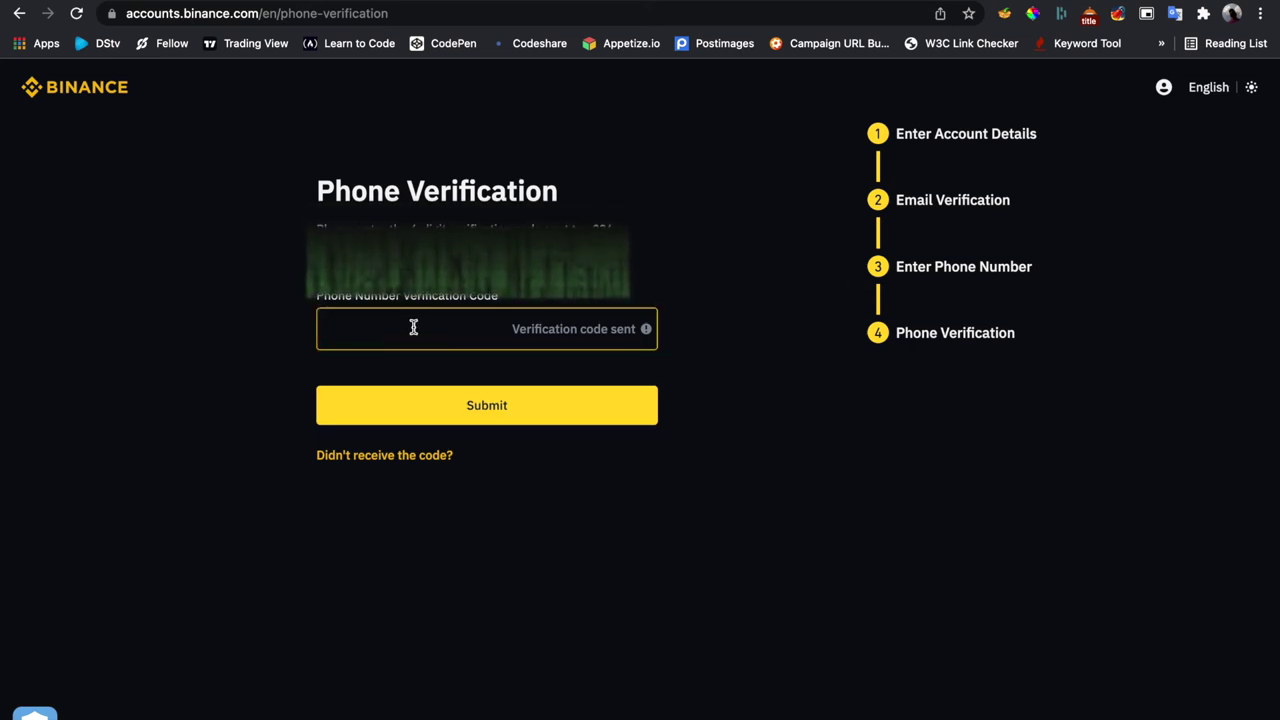
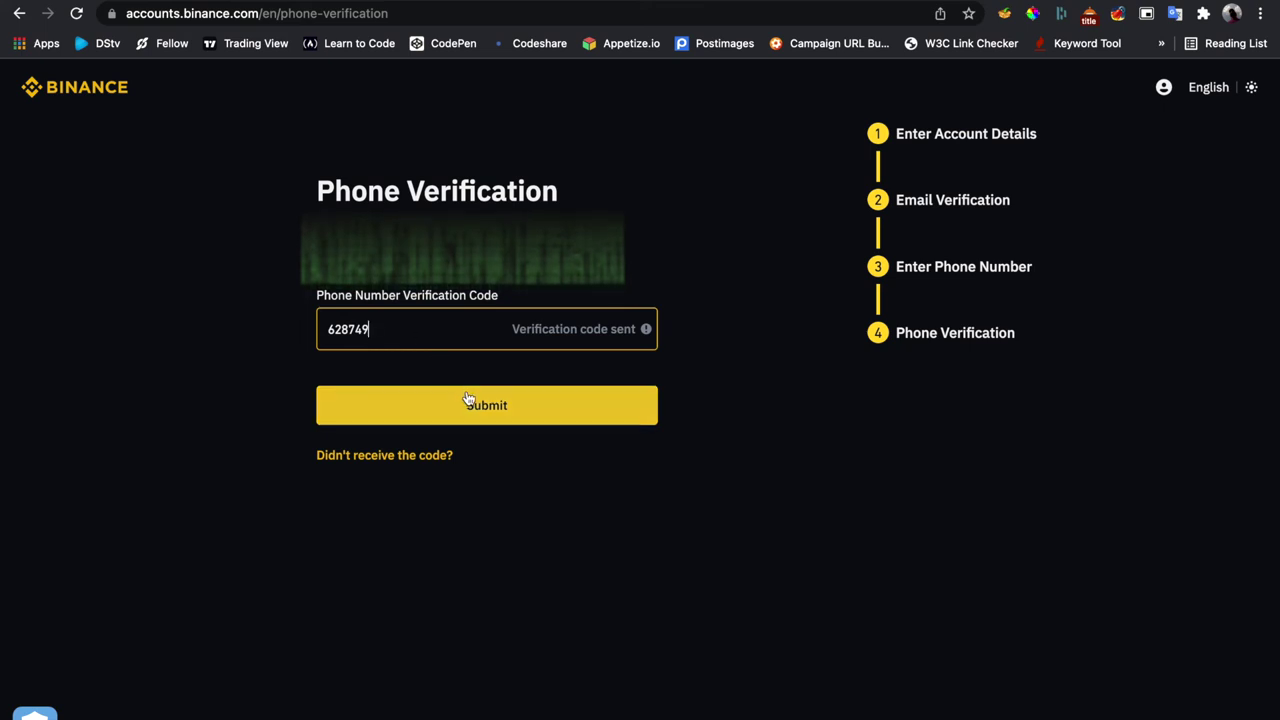
pyautogui.click(493, 416)
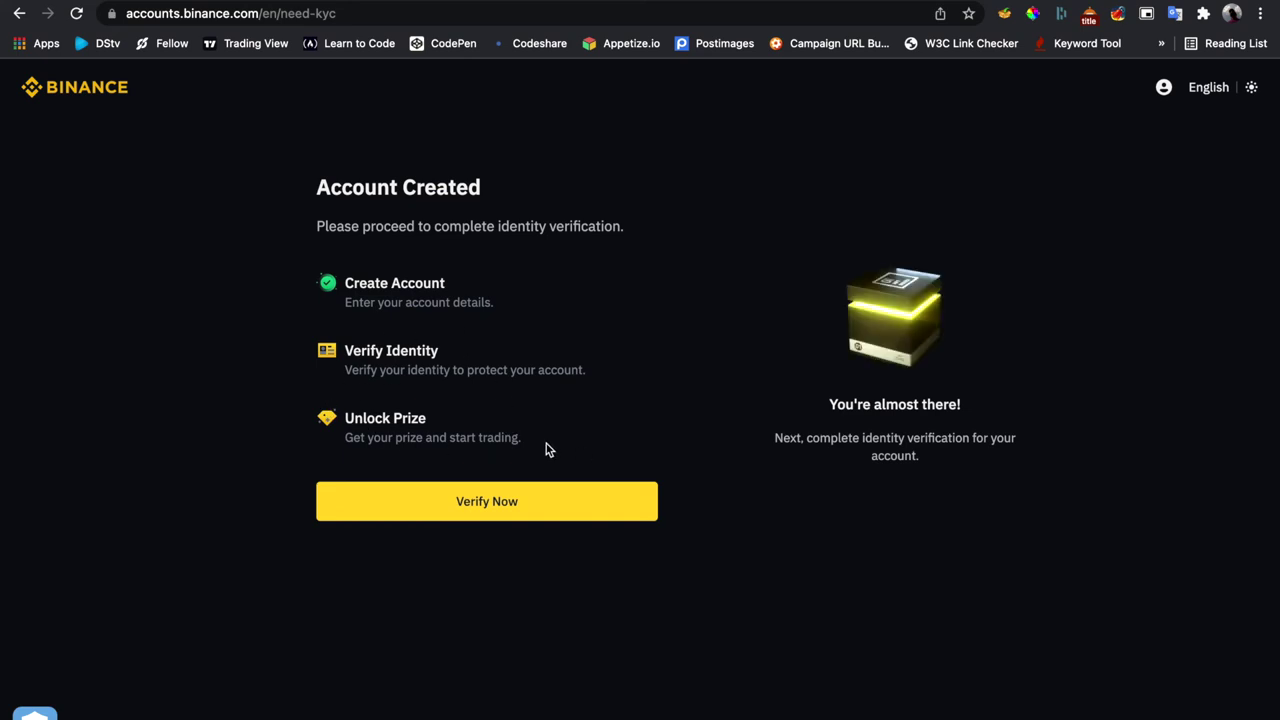
# Step: Start identity verification and pause the browser's autofill suggestions for this site
pyautogui.click(495, 510)
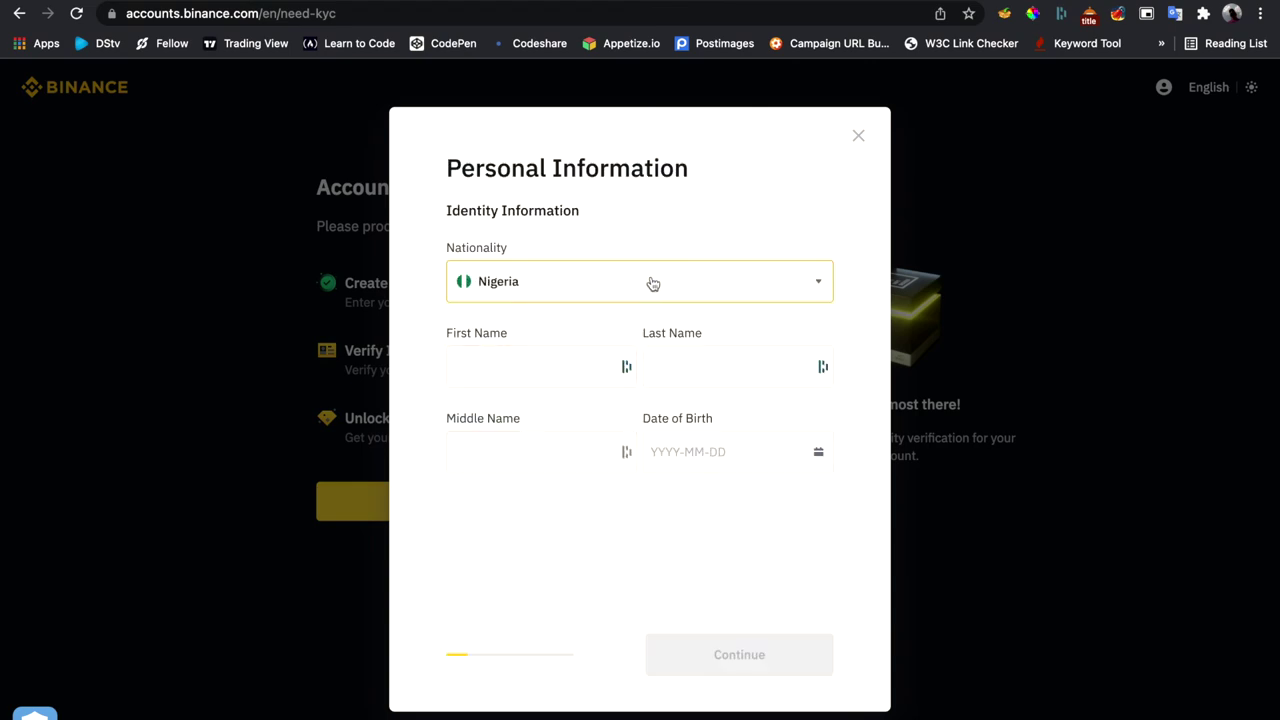
pyautogui.click(560, 367)
pyautogui.click(674, 371)
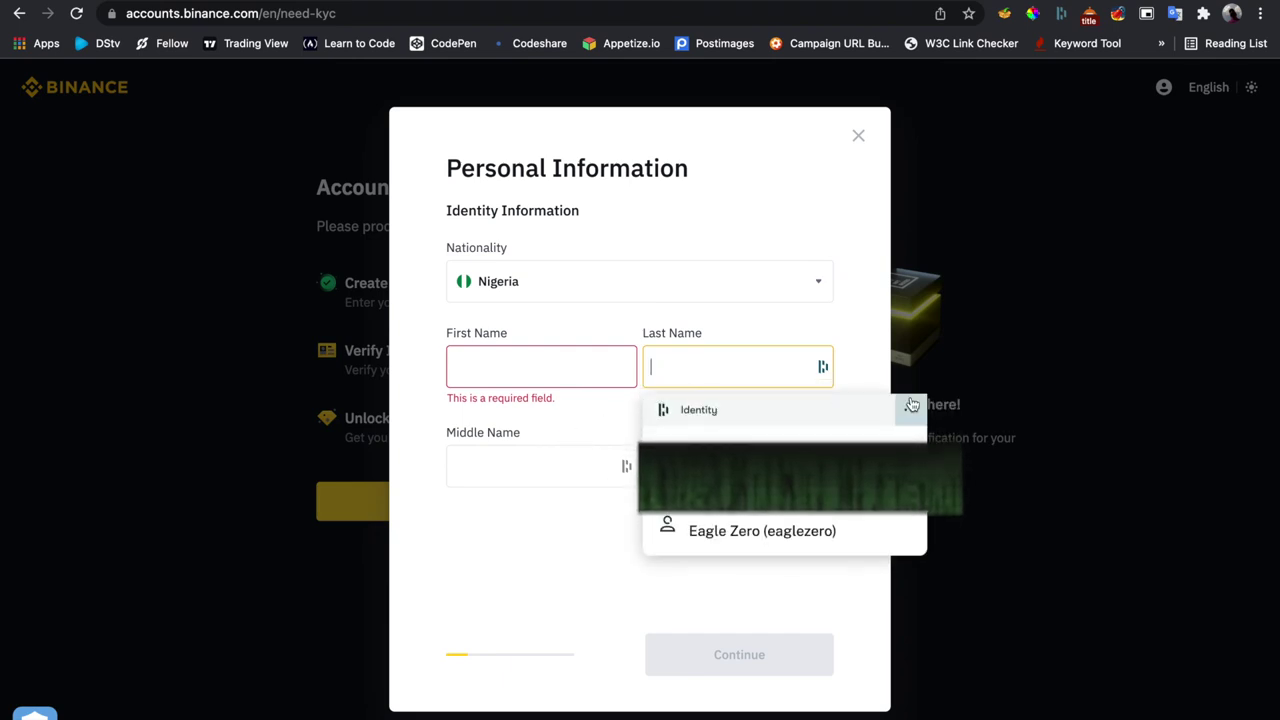
pyautogui.click(912, 404)
pyautogui.click(806, 449)
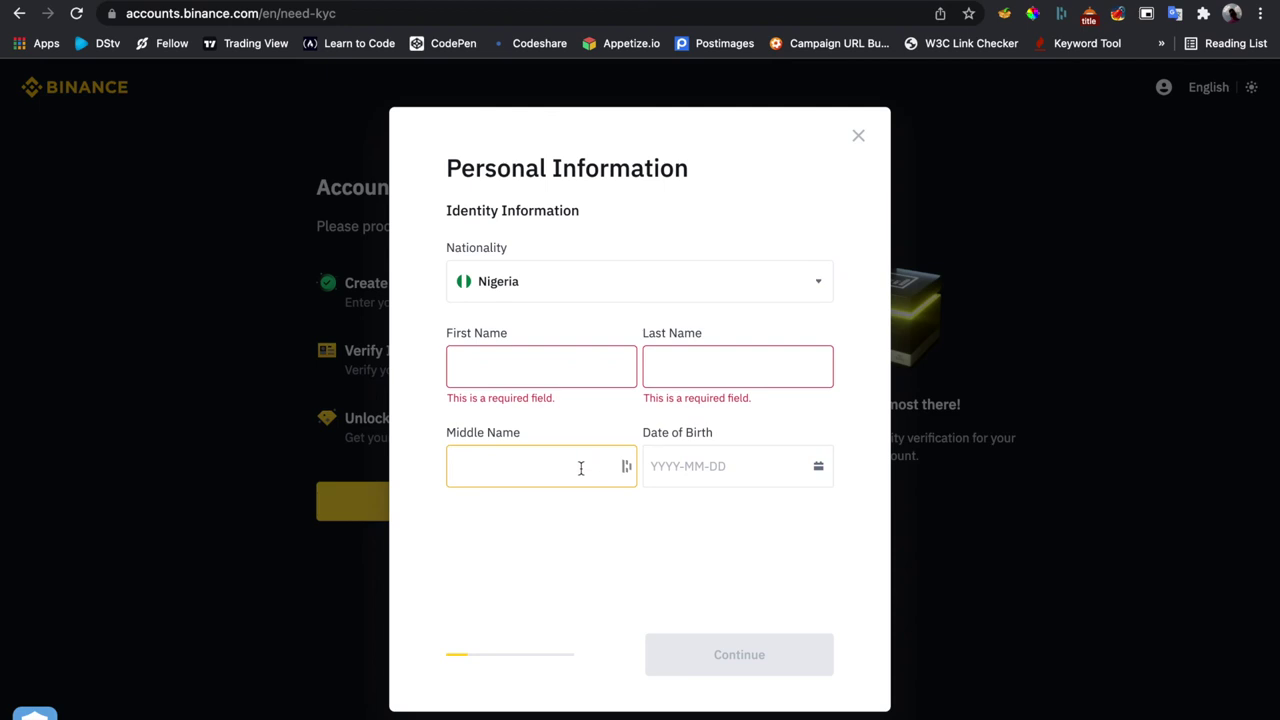
pyautogui.click(717, 474)
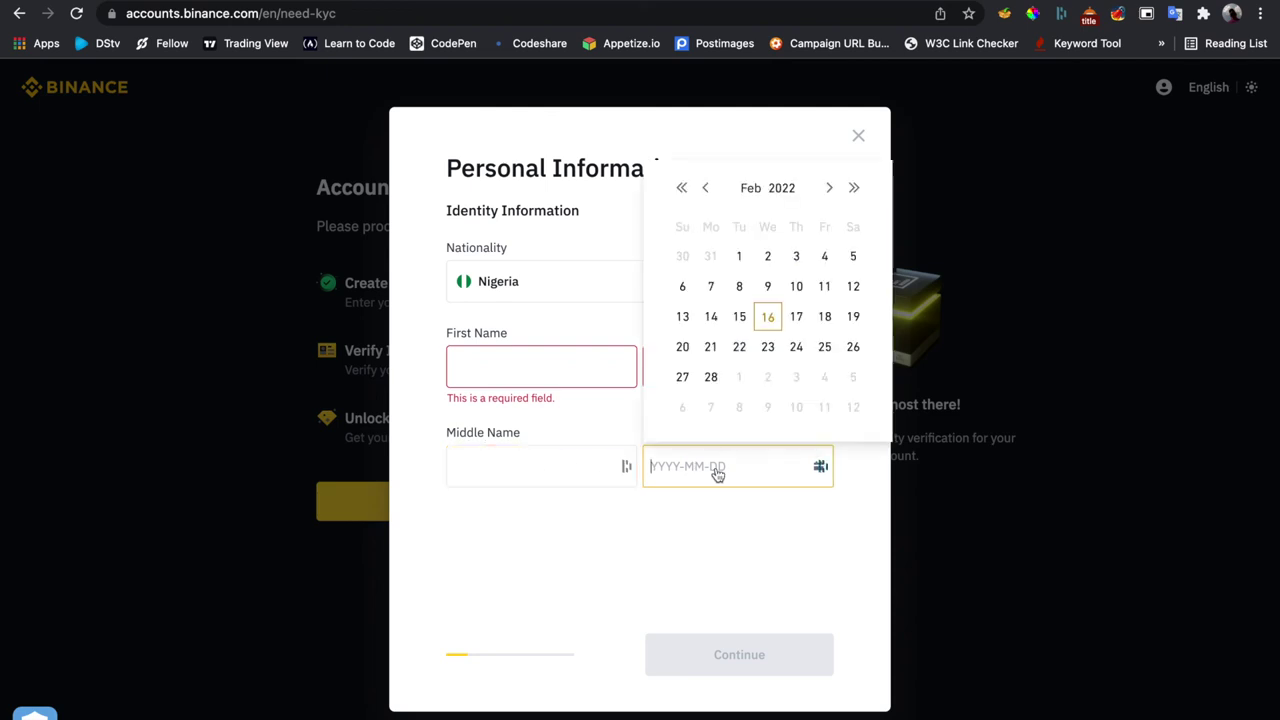
# Step: Enter the first name and last name in the identity form
pyautogui.click(549, 365)
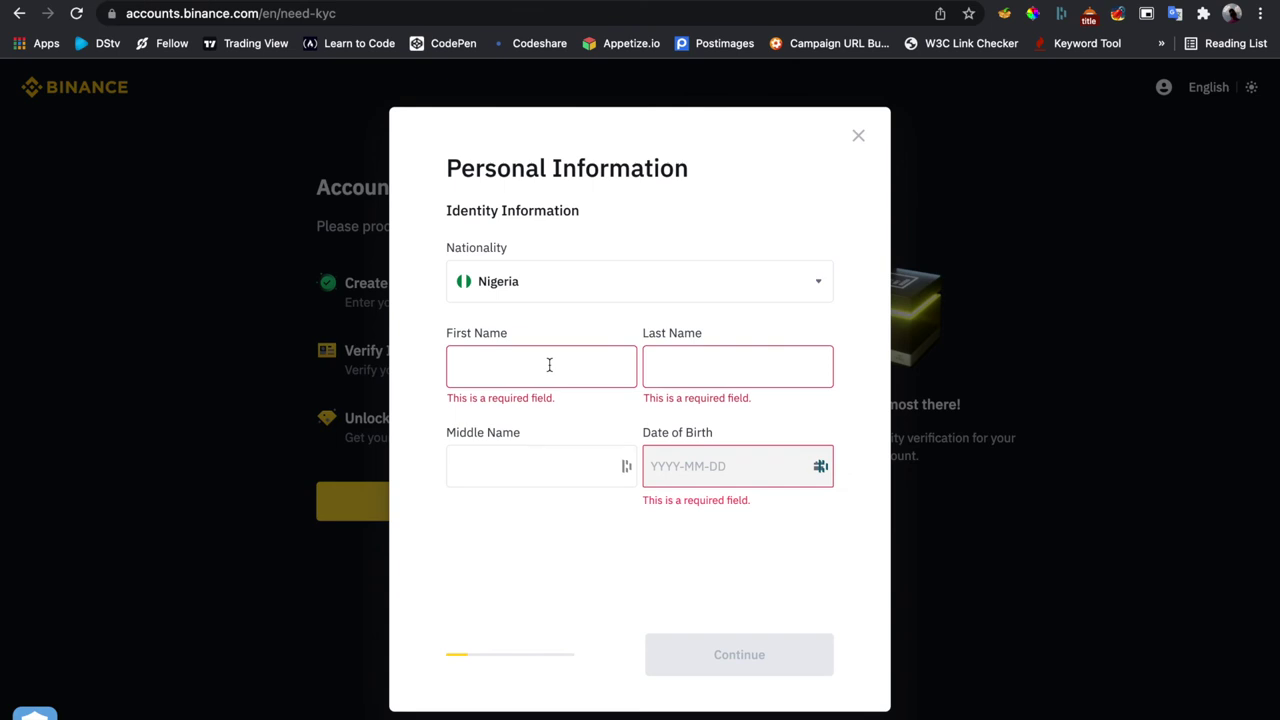
pyautogui.press('Tab')
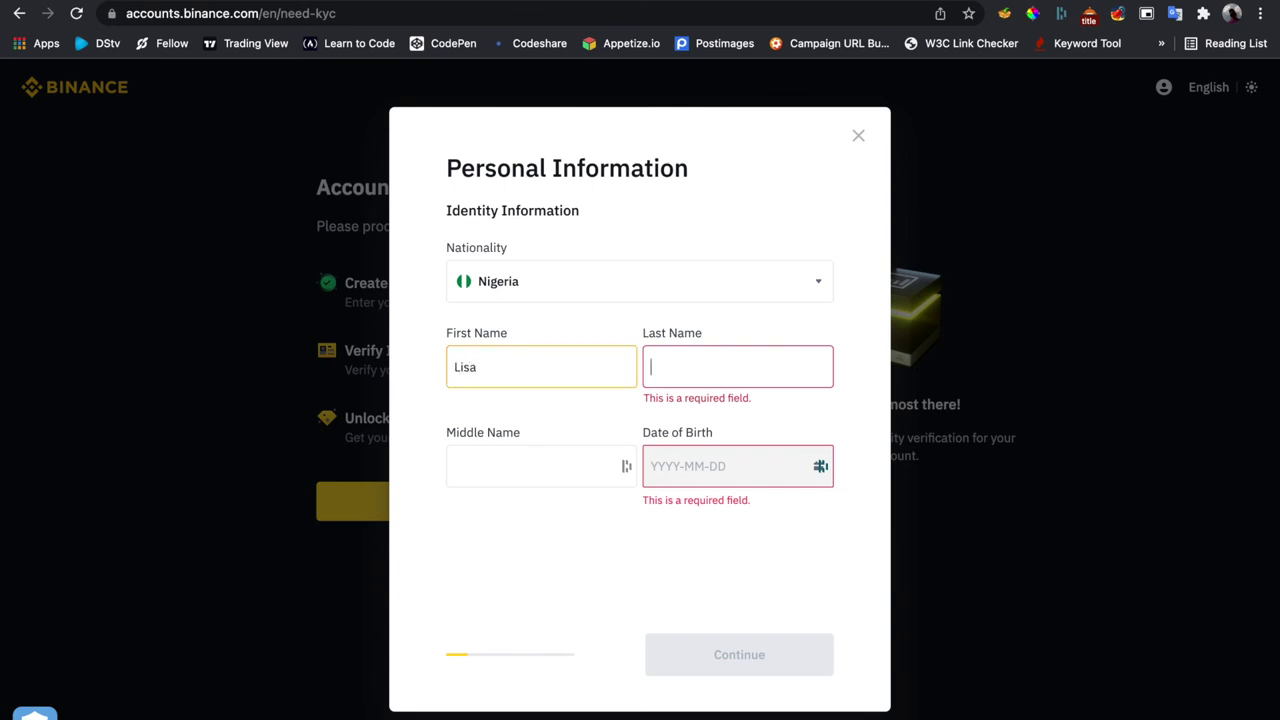
pyautogui.press('Tab')
# Step: Set the date of birth to 2000-01-01 and continue to additional information
pyautogui.click(687, 451)
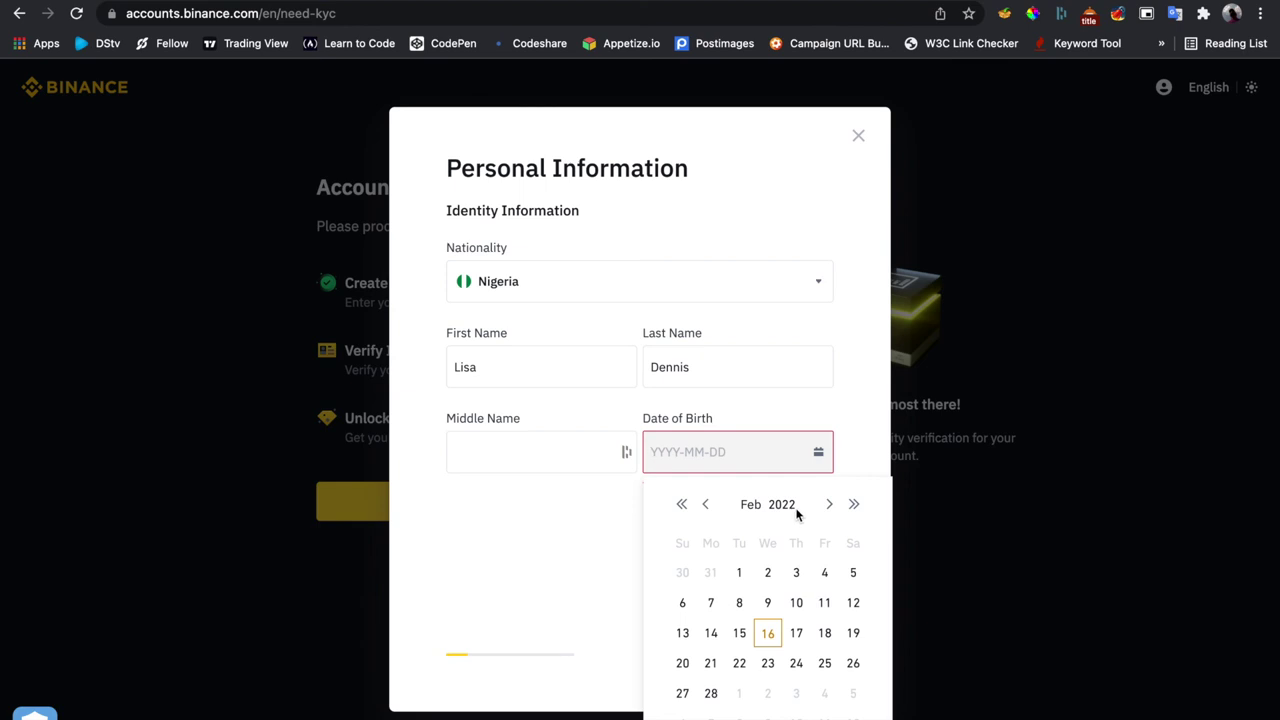
pyautogui.click(787, 506)
pyautogui.click(684, 504)
pyautogui.click(687, 504)
pyautogui.click(770, 544)
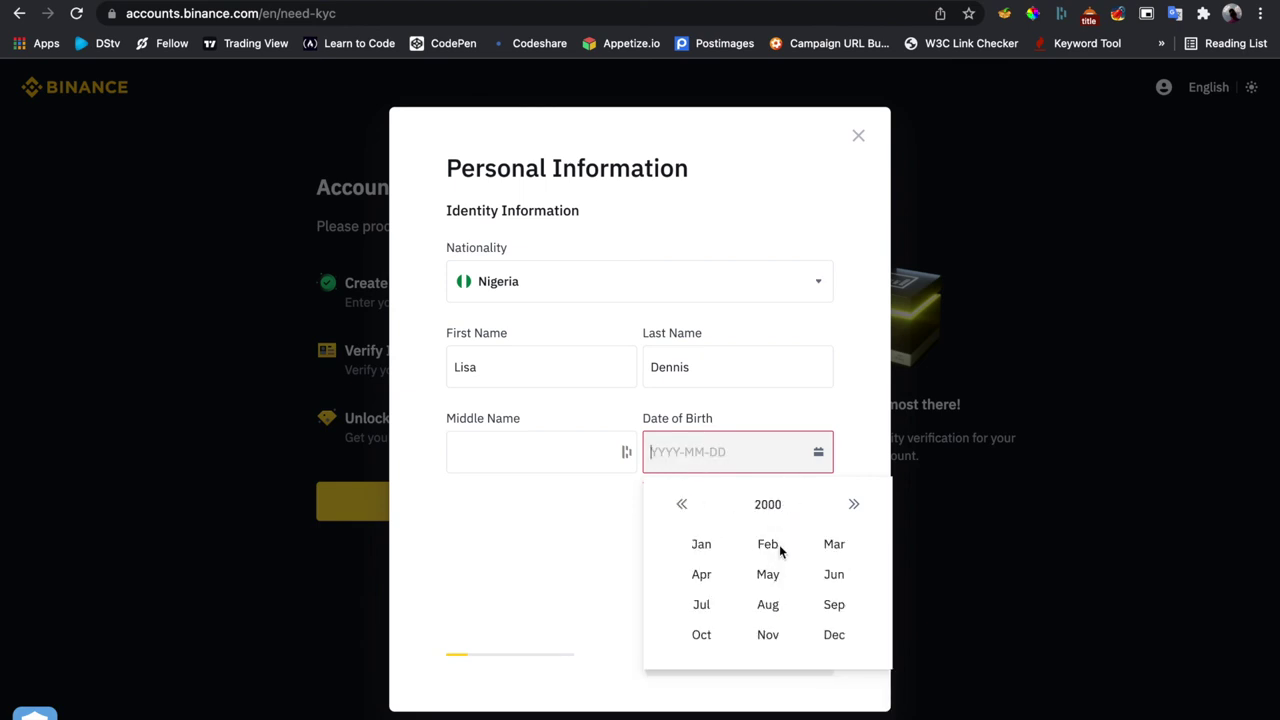
pyautogui.click(700, 548)
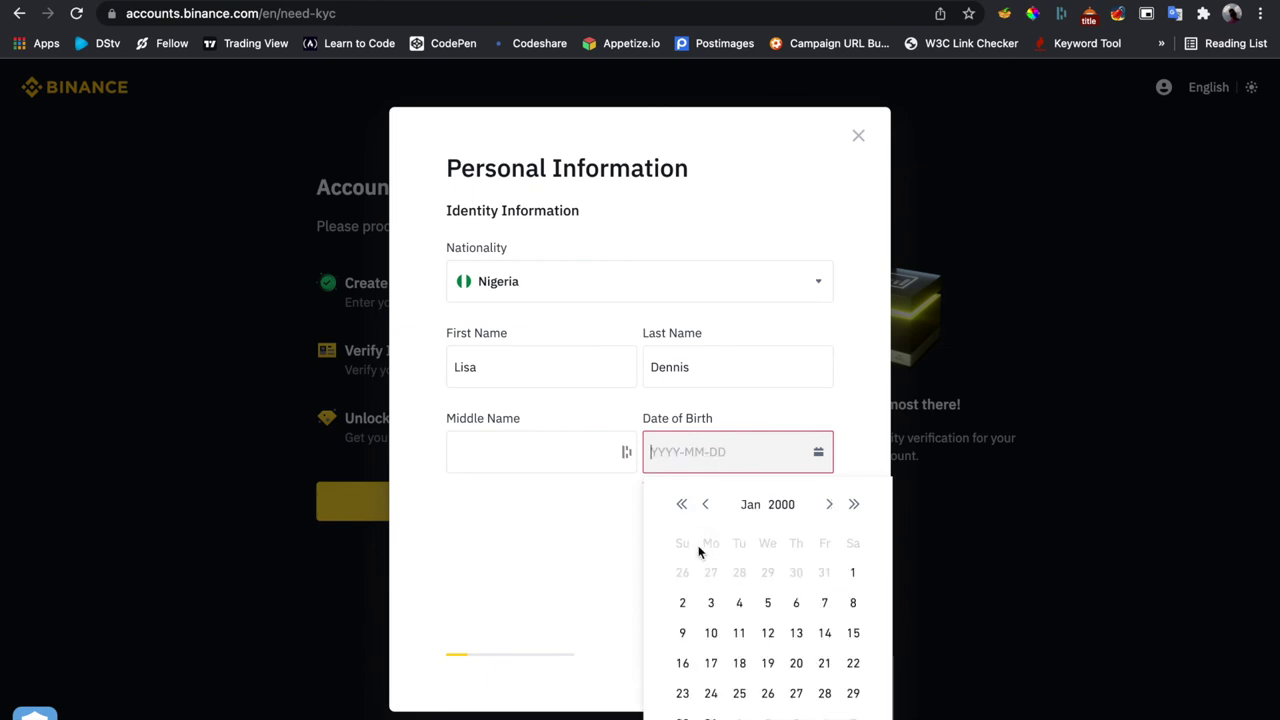
pyautogui.click(849, 574)
pyautogui.click(778, 521)
pyautogui.click(715, 660)
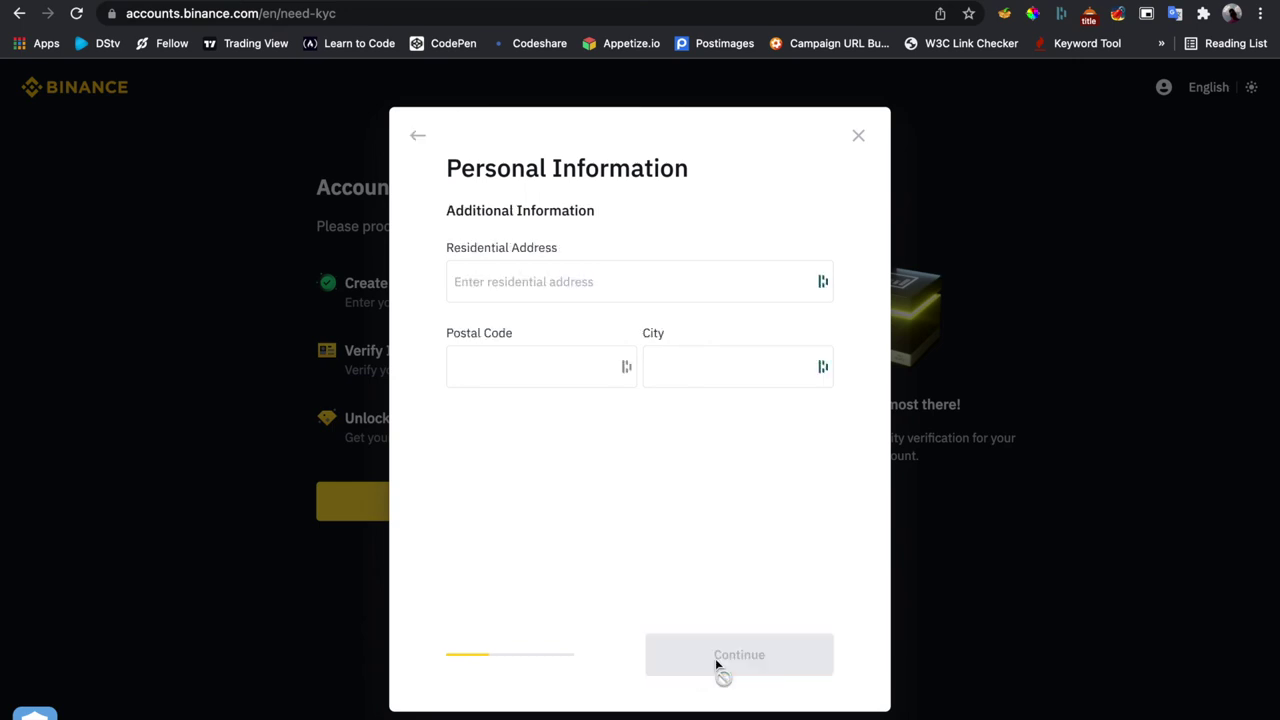
# Step: Enter the residential address, postal code and city, then submit them
pyautogui.click(706, 282)
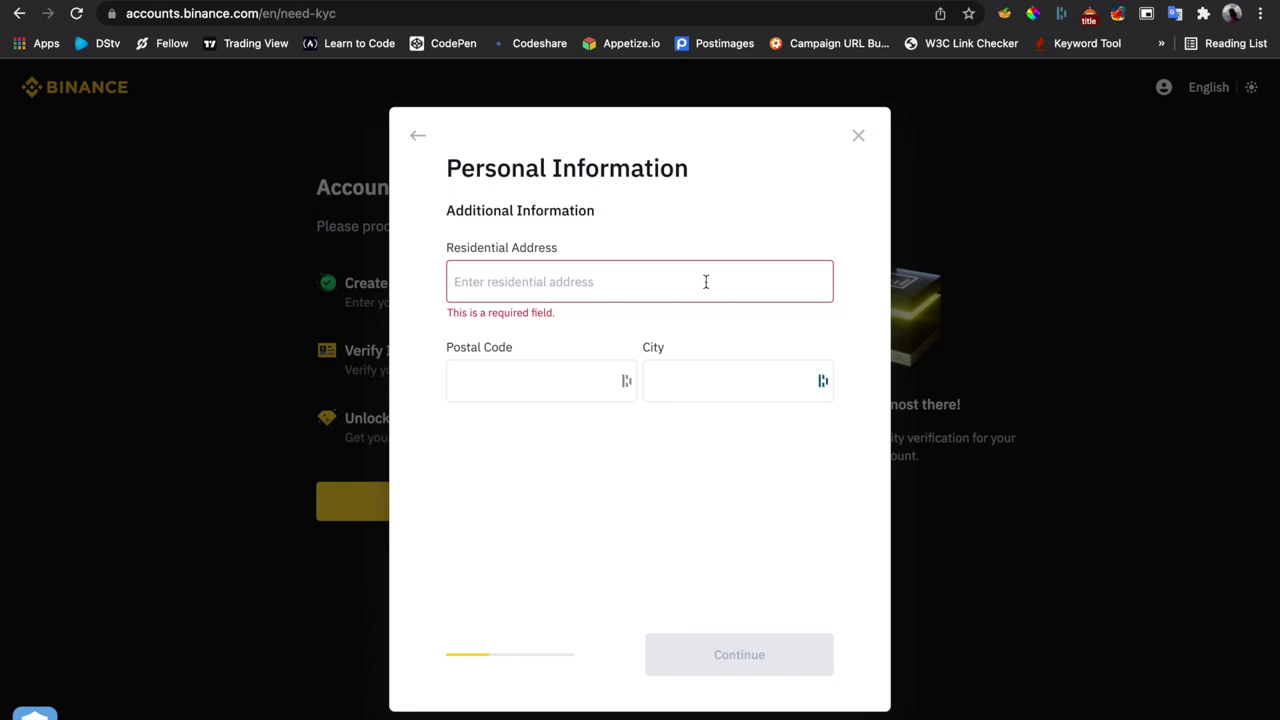
pyautogui.write('Enugu')
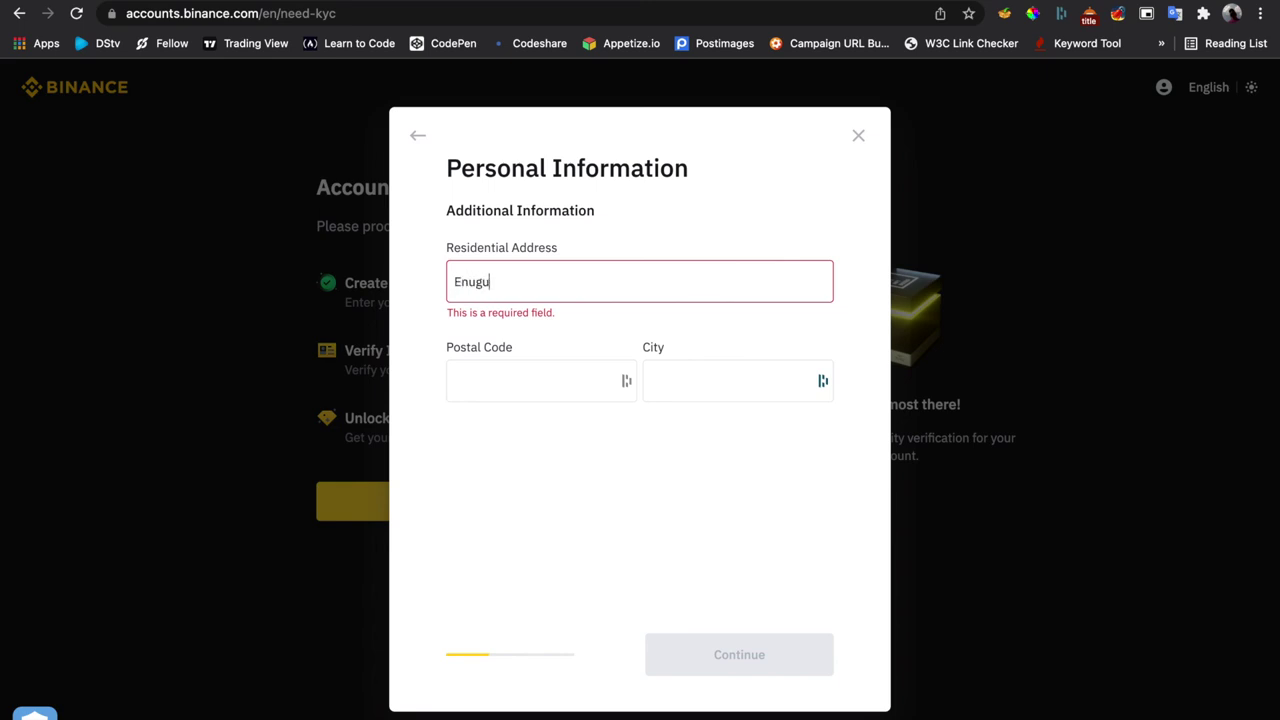
pyautogui.press('Tab')
pyautogui.write('40001')
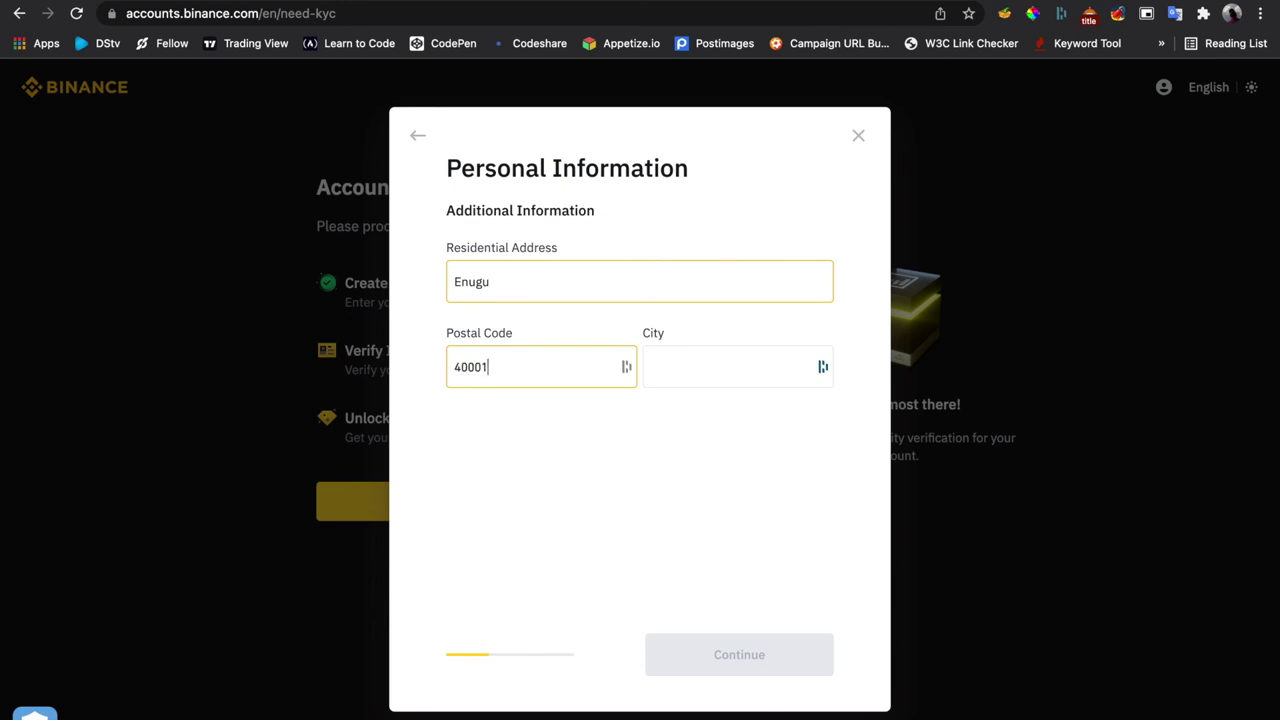
pyautogui.press('Tab')
pyautogui.write('Enugu')
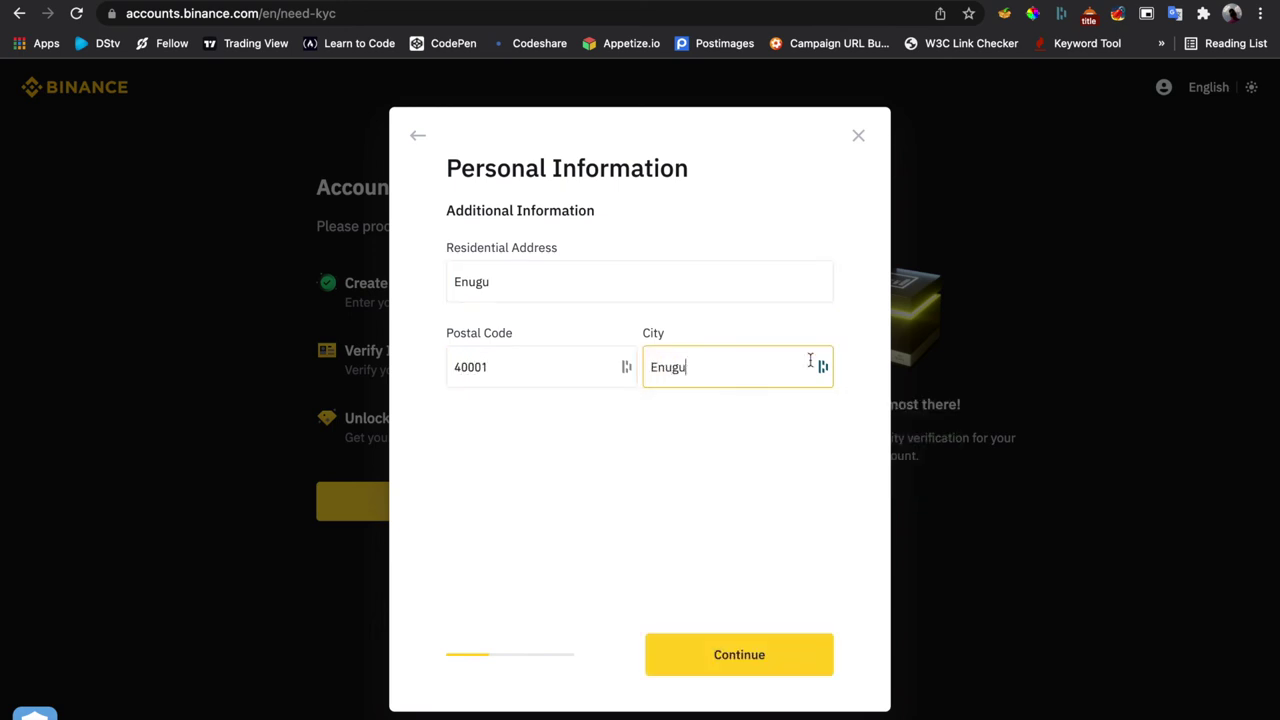
pyautogui.click(746, 660)
pyautogui.click(749, 664)
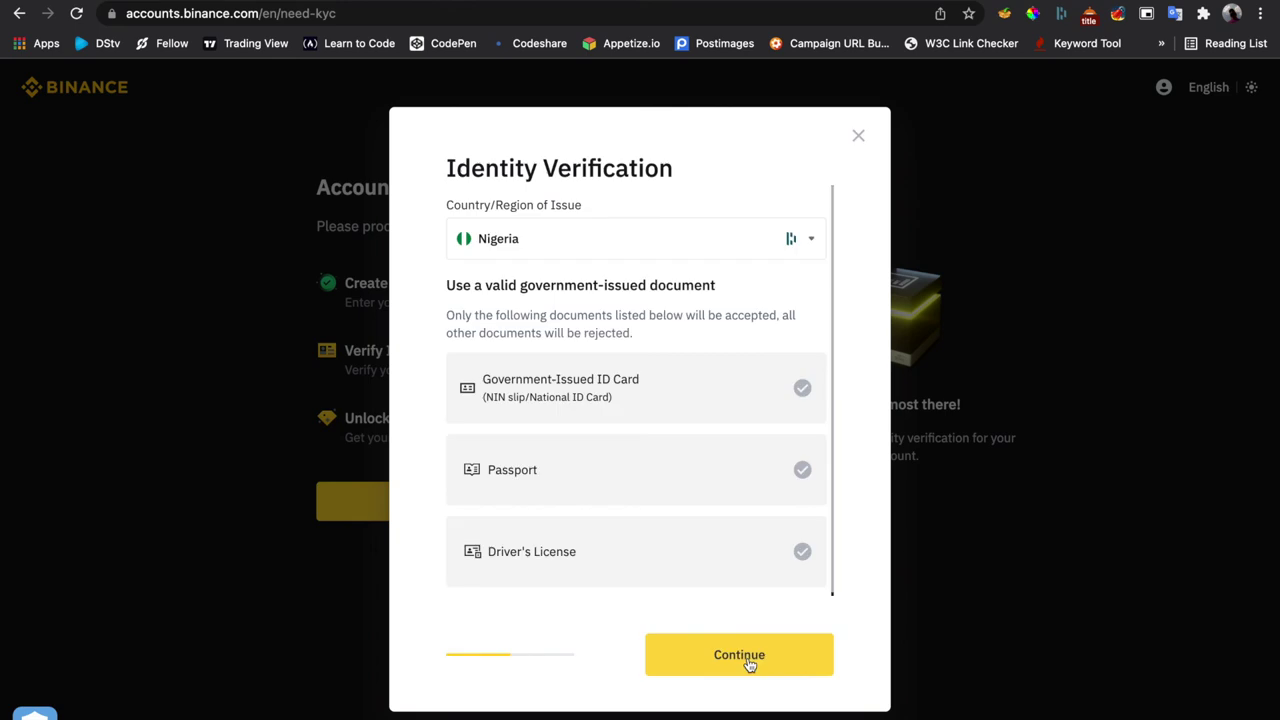
# Step: Choose Government-Issued ID Card as the document type and continue
pyautogui.scroll(-1, 653, 430)
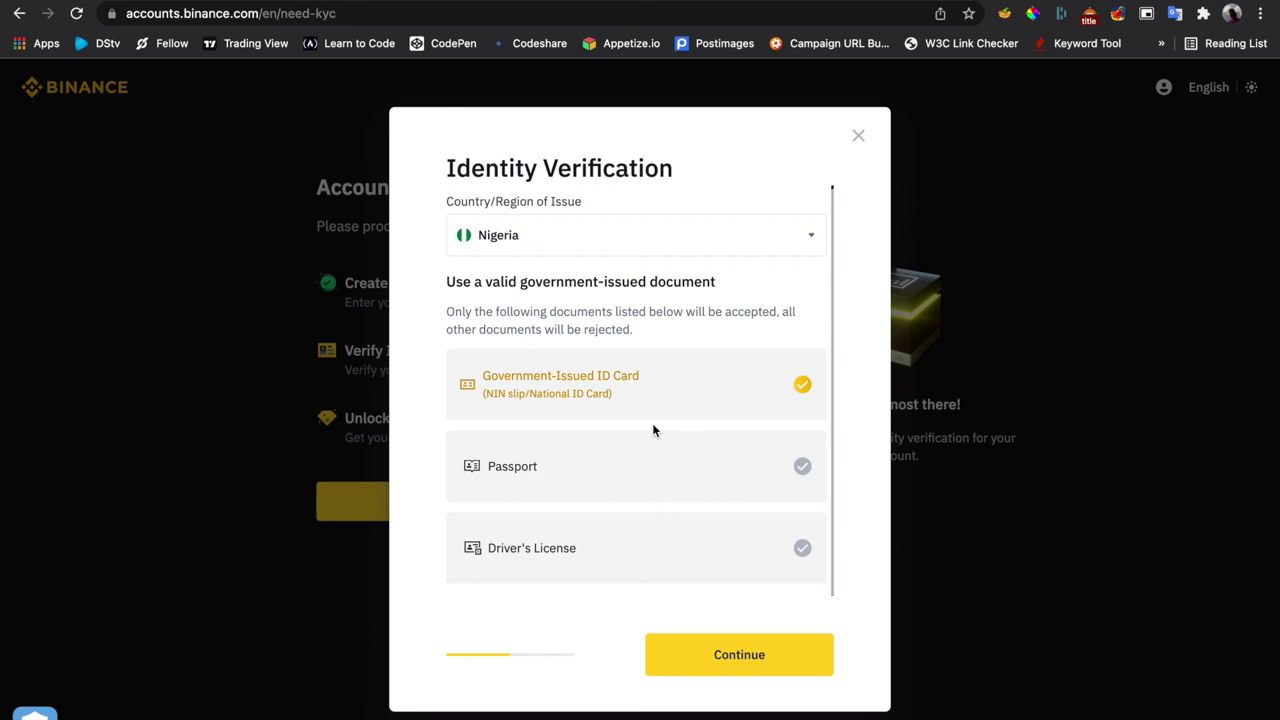
pyautogui.click(621, 567)
pyautogui.click(636, 488)
pyautogui.click(621, 387)
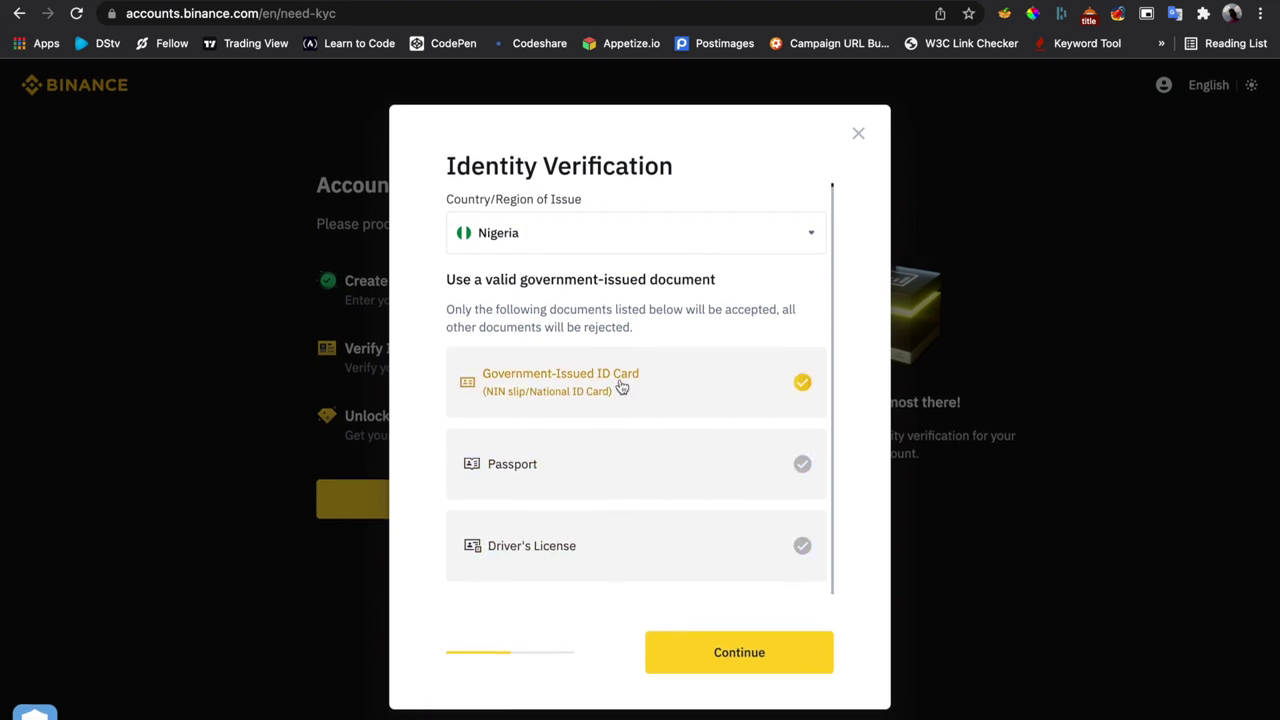
pyautogui.click(594, 562)
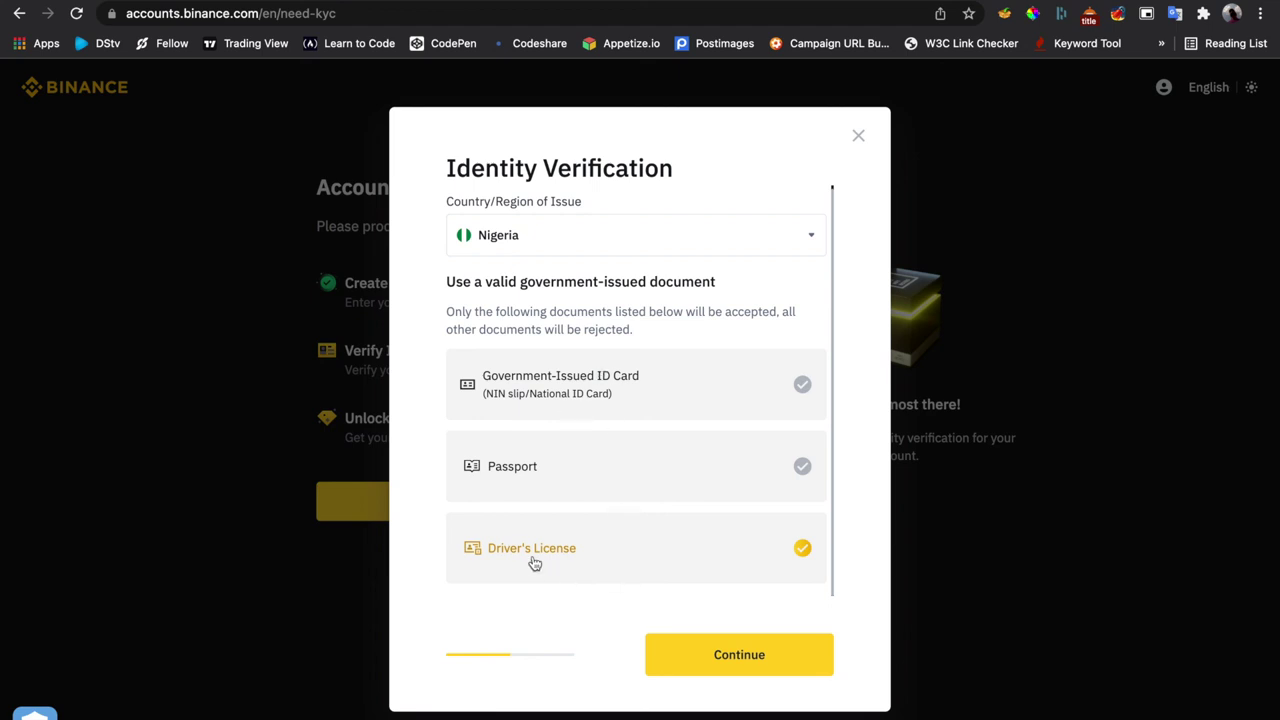
pyautogui.click(594, 400)
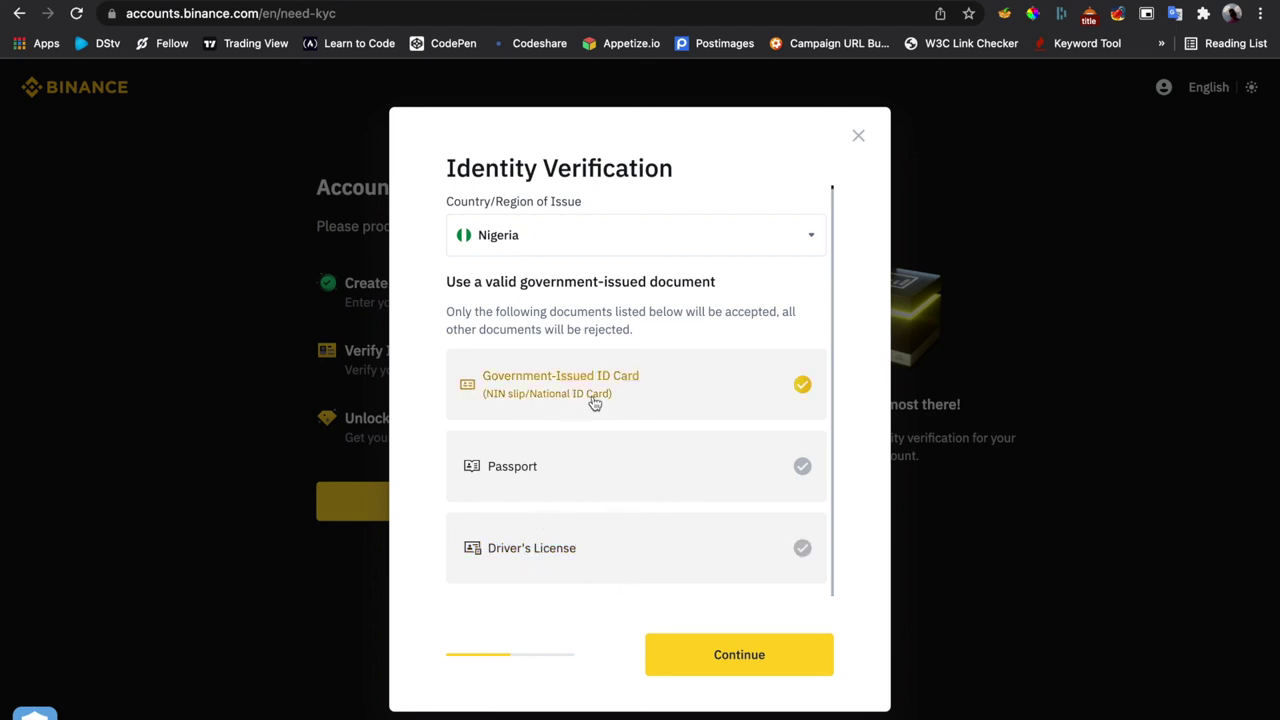
pyautogui.click(732, 665)
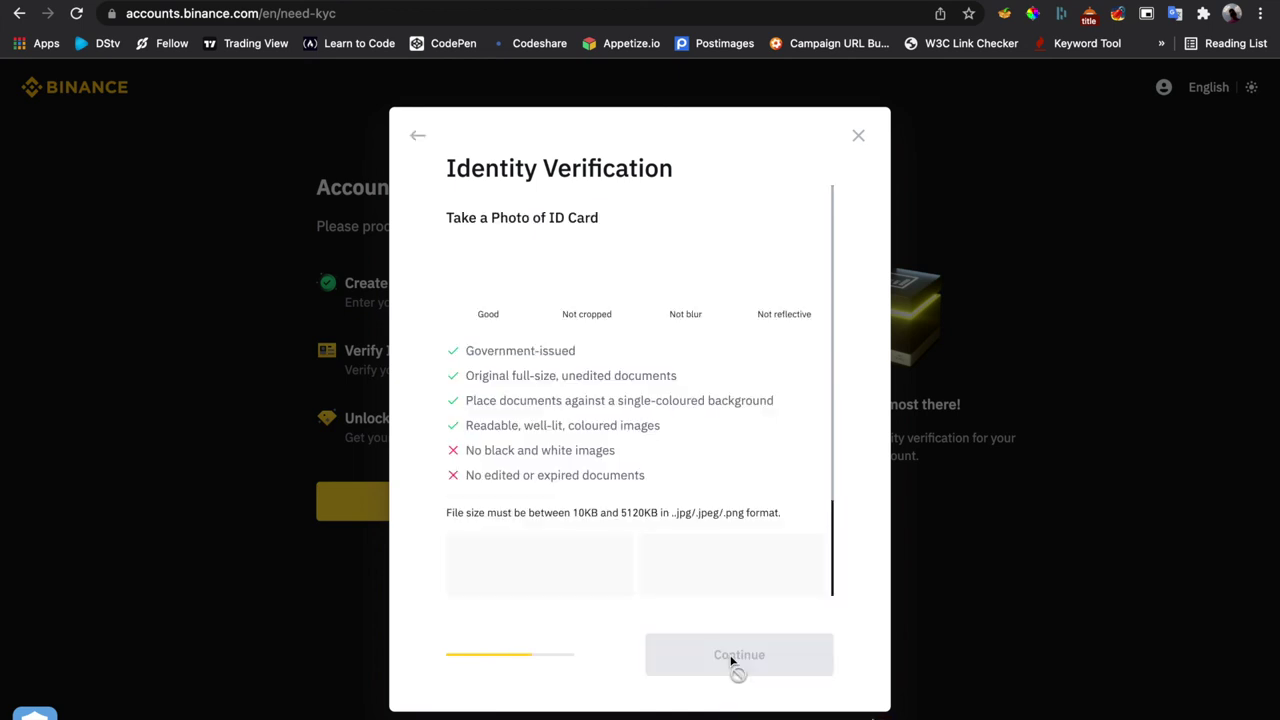
# Step: Go back to the document types and try Passport
pyautogui.scroll(-2, 629, 520)
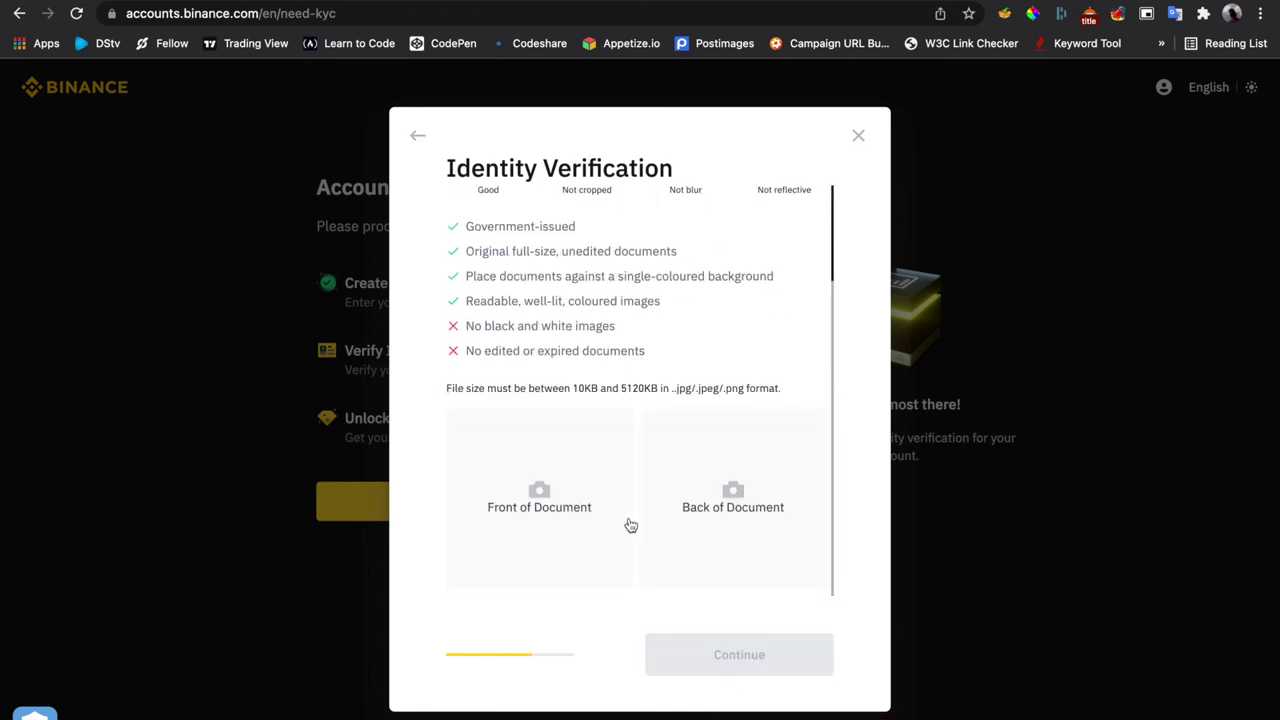
pyautogui.scroll(2, 731, 537)
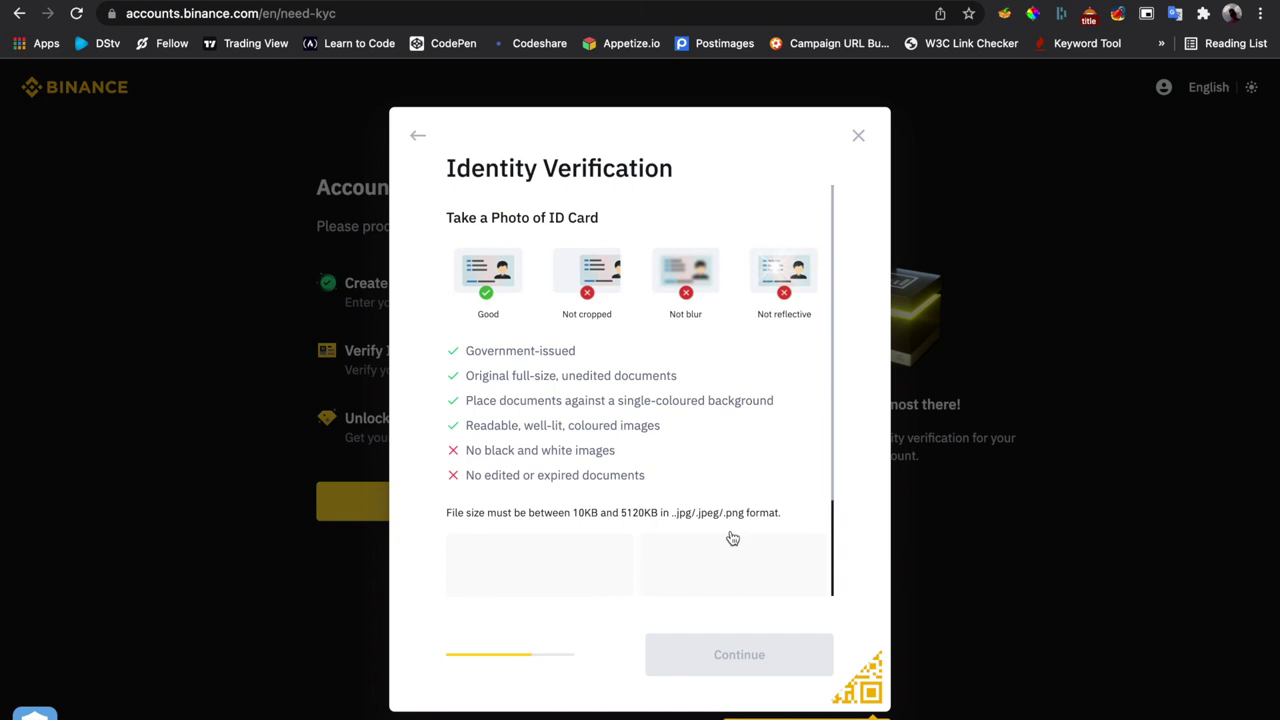
pyautogui.click(415, 134)
pyautogui.click(575, 474)
pyautogui.click(689, 651)
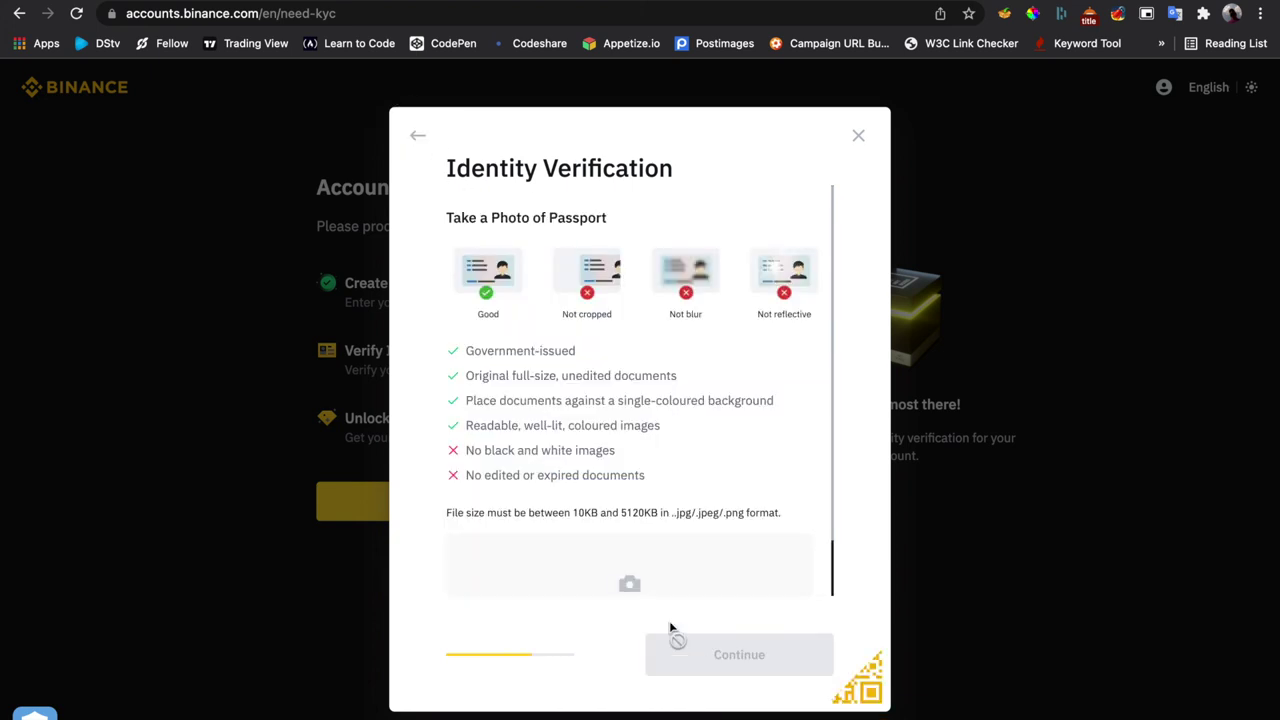
# Step: Switch to Driver's License and start capturing the front of the document
pyautogui.click(414, 136)
pyautogui.click(574, 550)
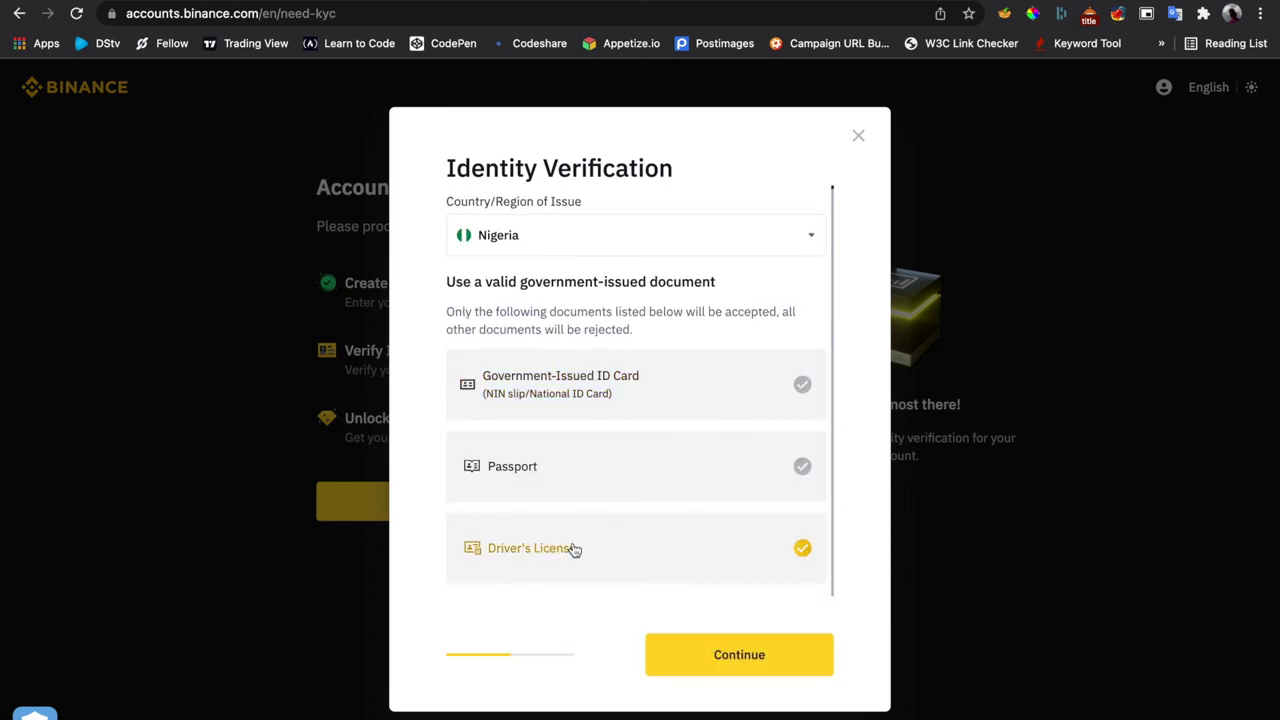
pyautogui.click(694, 656)
pyautogui.scroll(-1, 580, 521)
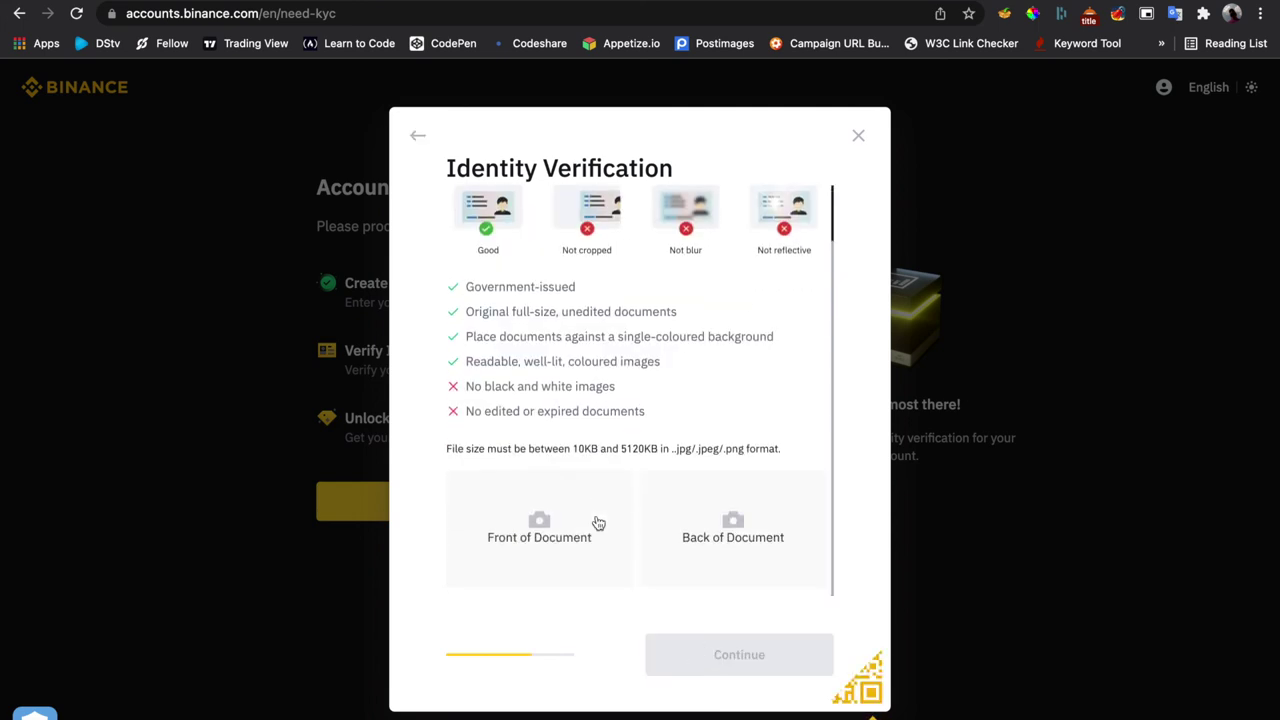
pyautogui.click(538, 522)
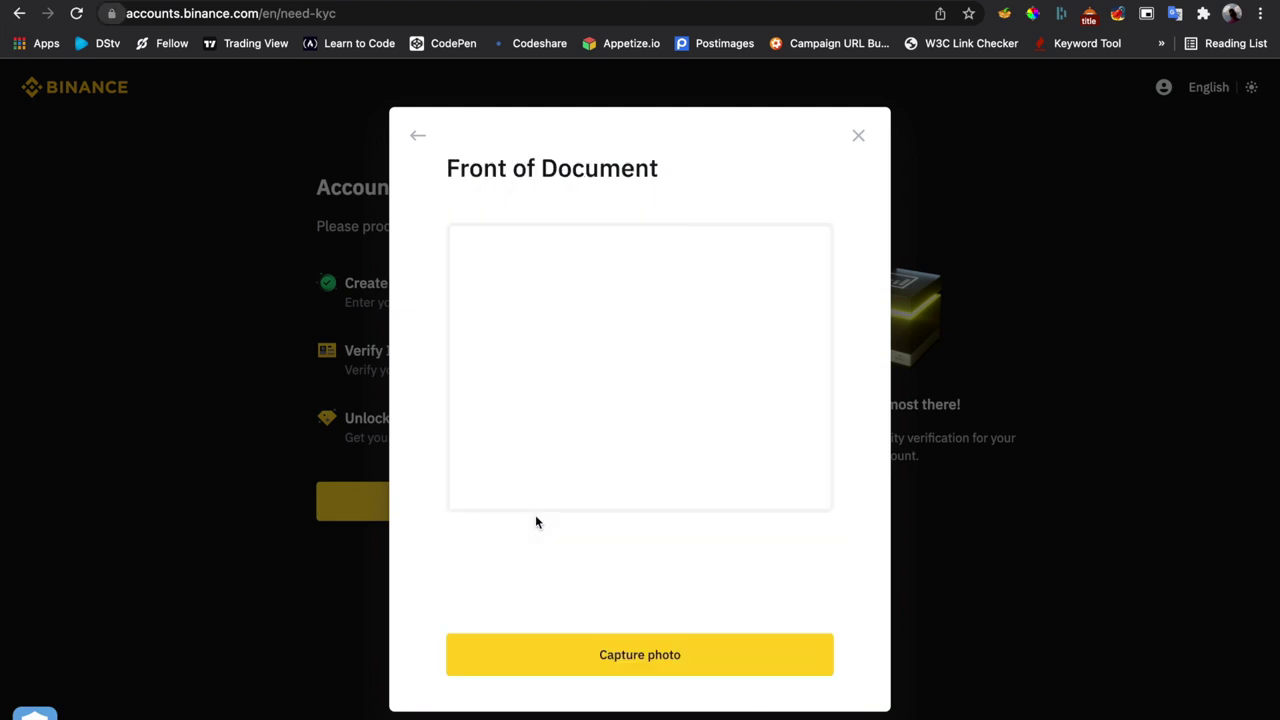
# Step: Back out of the document photo steps and close the Identity Verification dialog
pyautogui.click(416, 136)
pyautogui.click(749, 565)
pyautogui.click(416, 136)
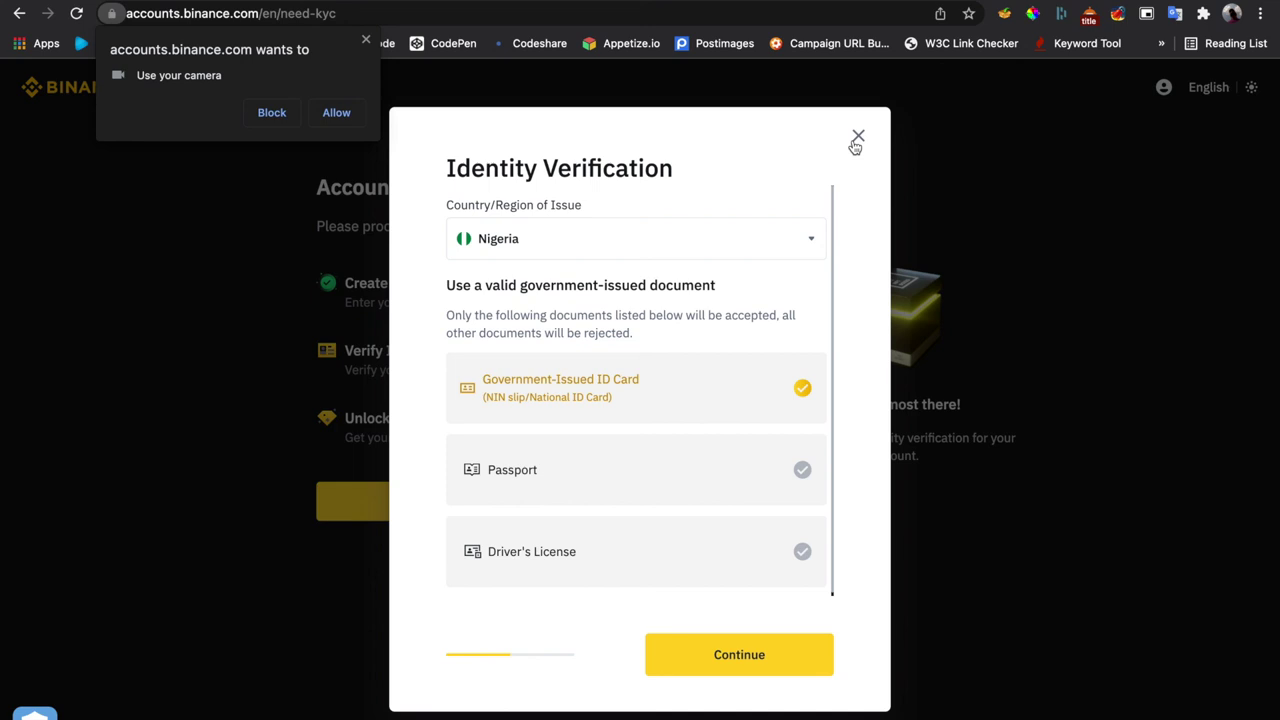
pyautogui.click(856, 142)
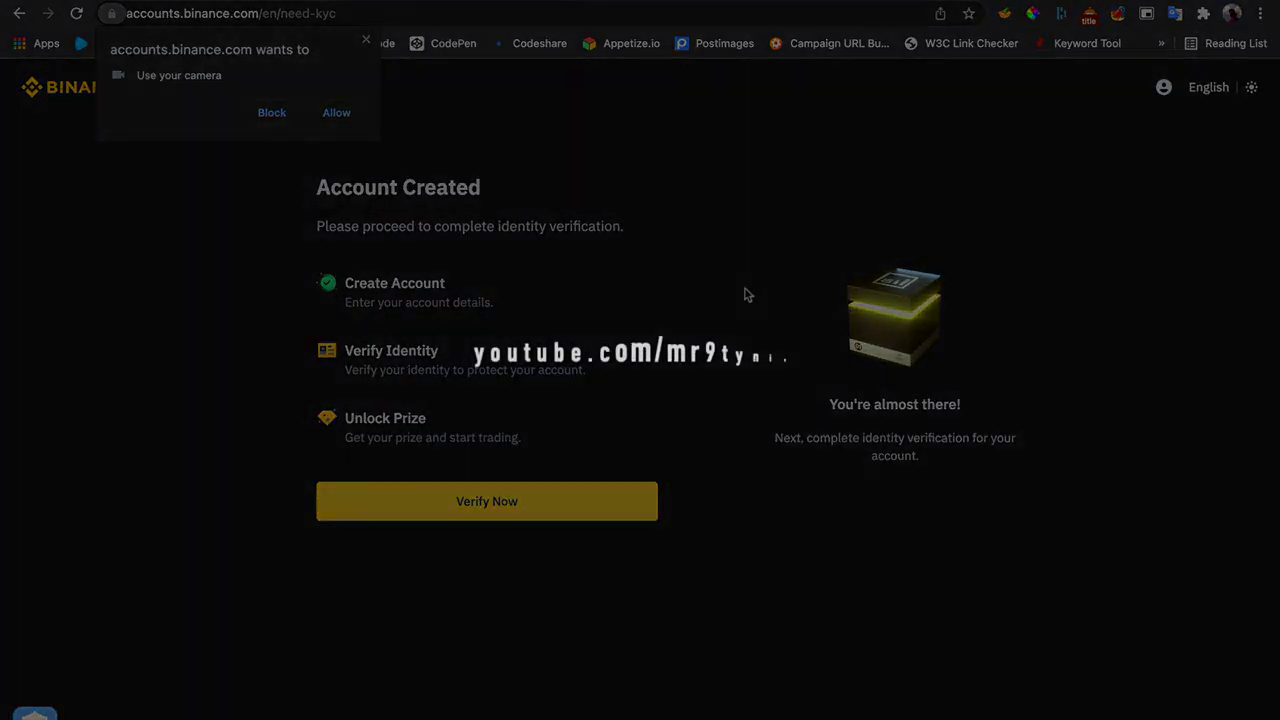